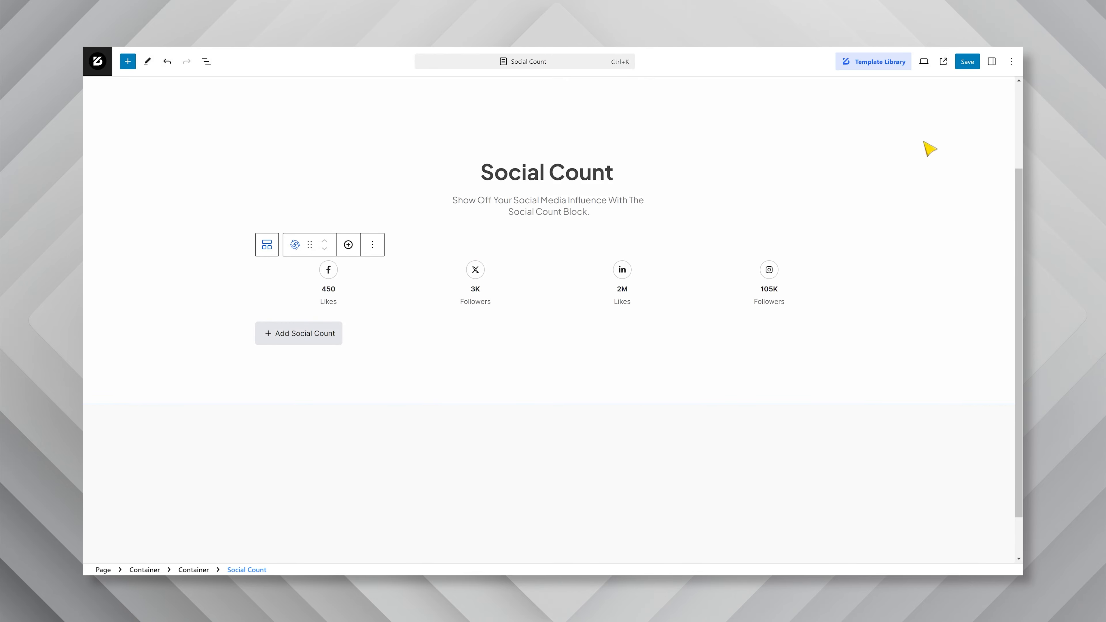
Show the Social Count block's settings, try the Style 2 (Pro) preset, and return the preset to Style 1.
left_click(992, 64)
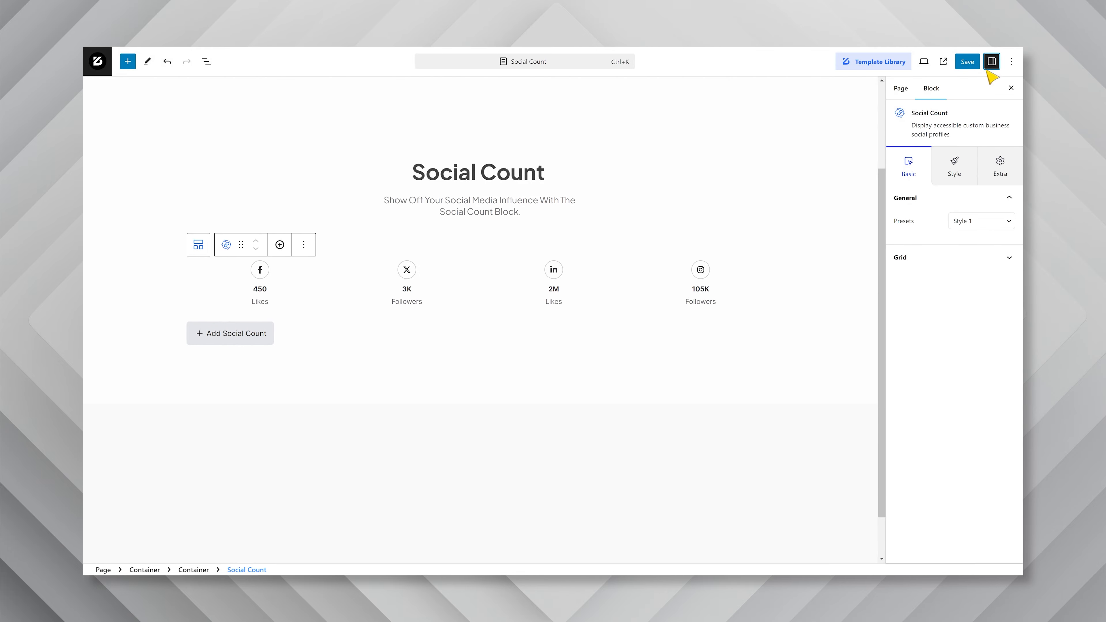
left_click(975, 222)
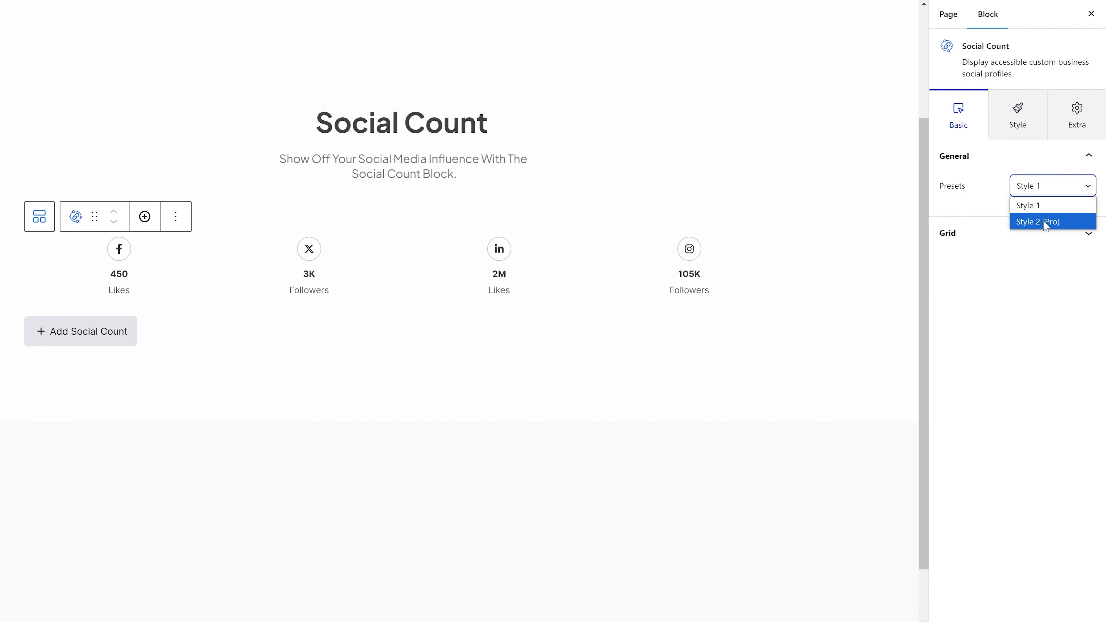
left_click(1045, 222)
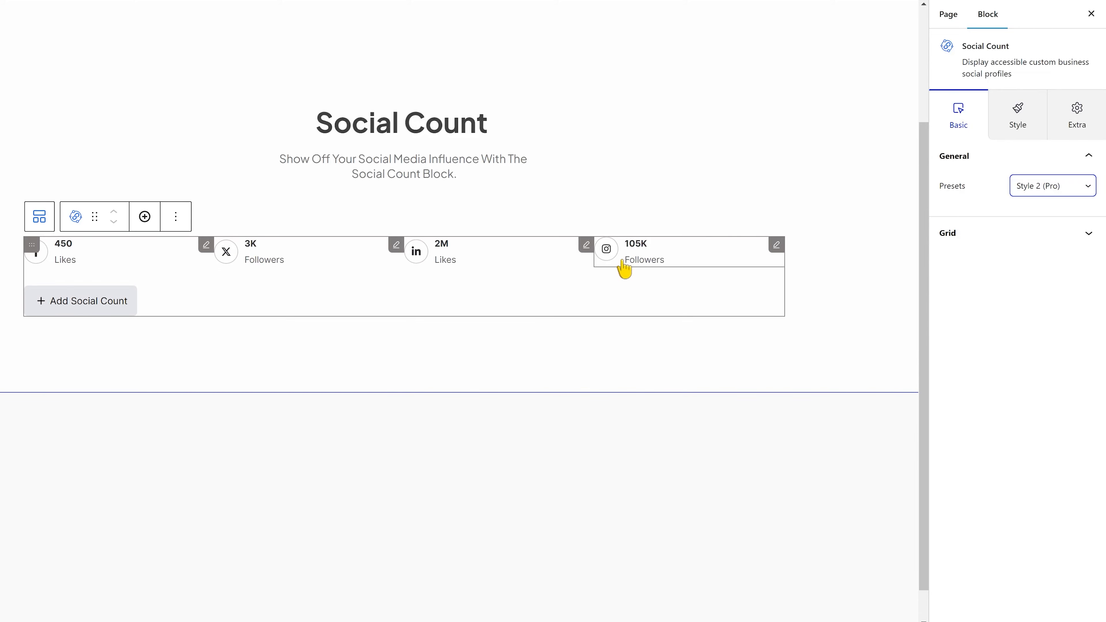
left_click(1057, 192)
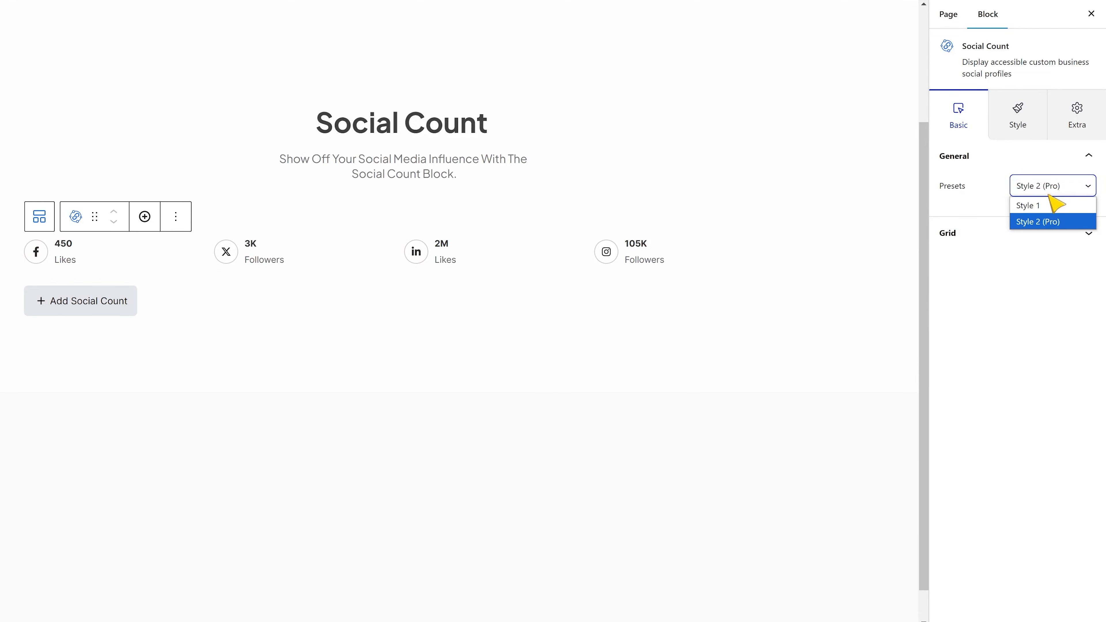
left_click(1047, 206)
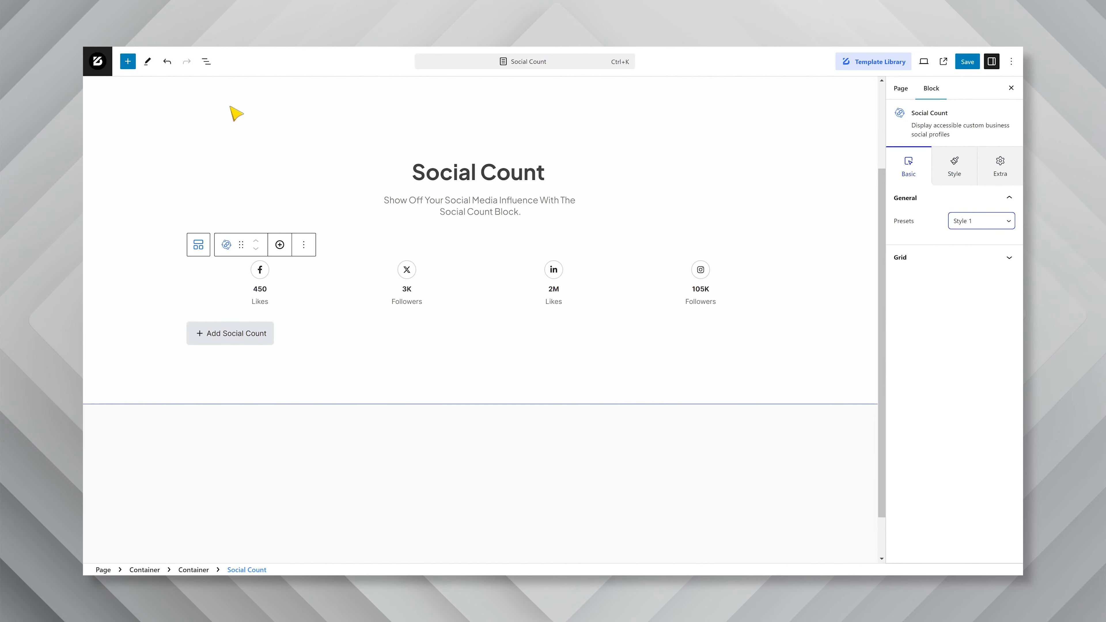
Show the page's block structure and expand the Social Count block to list its child items.
left_click(207, 62)
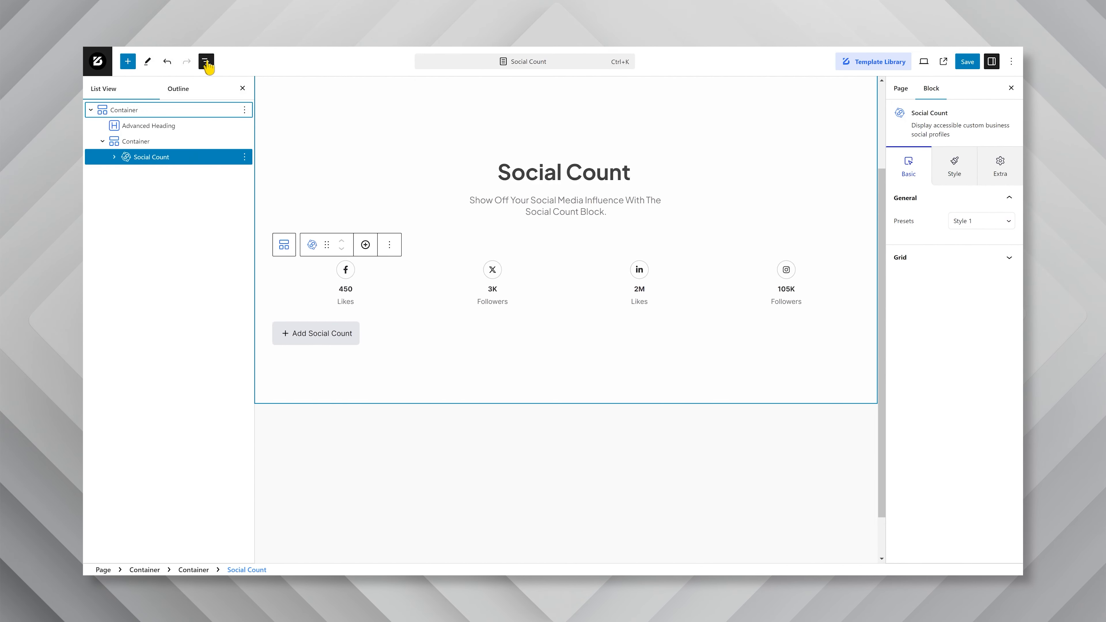
left_click(113, 157)
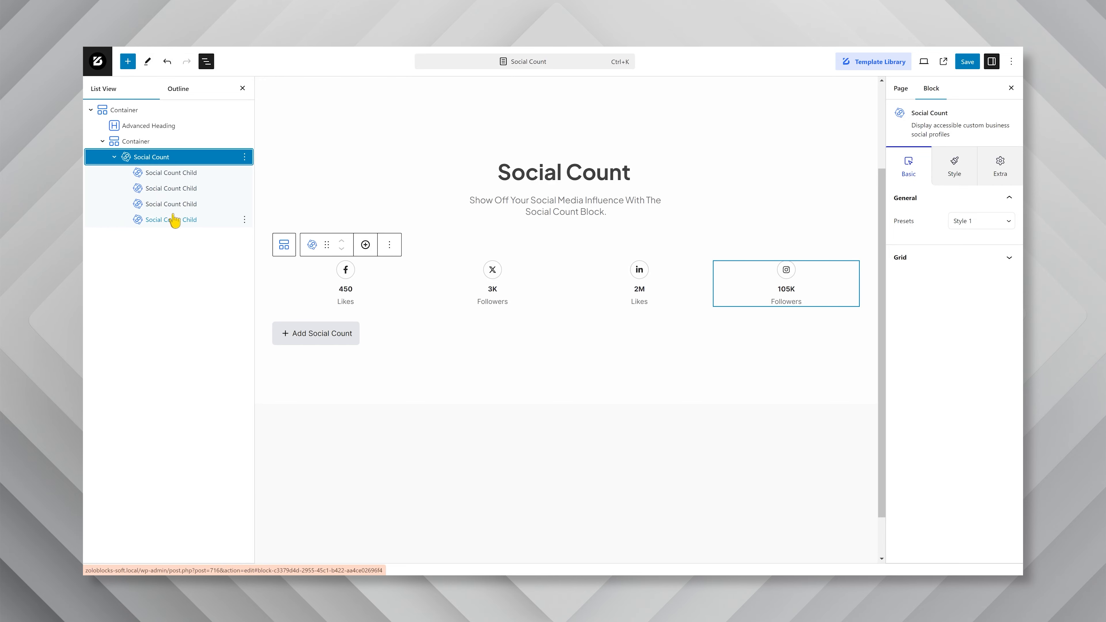
Try 5 grid columns for the Social Count block and set the column count back to 4.
left_click(960, 261)
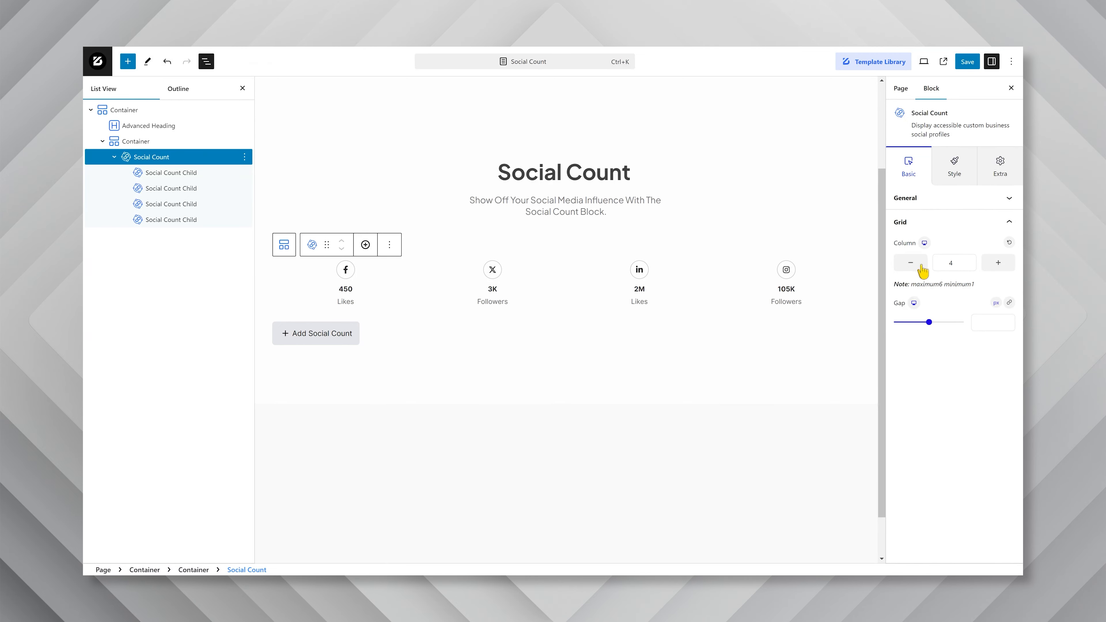
left_click(997, 264)
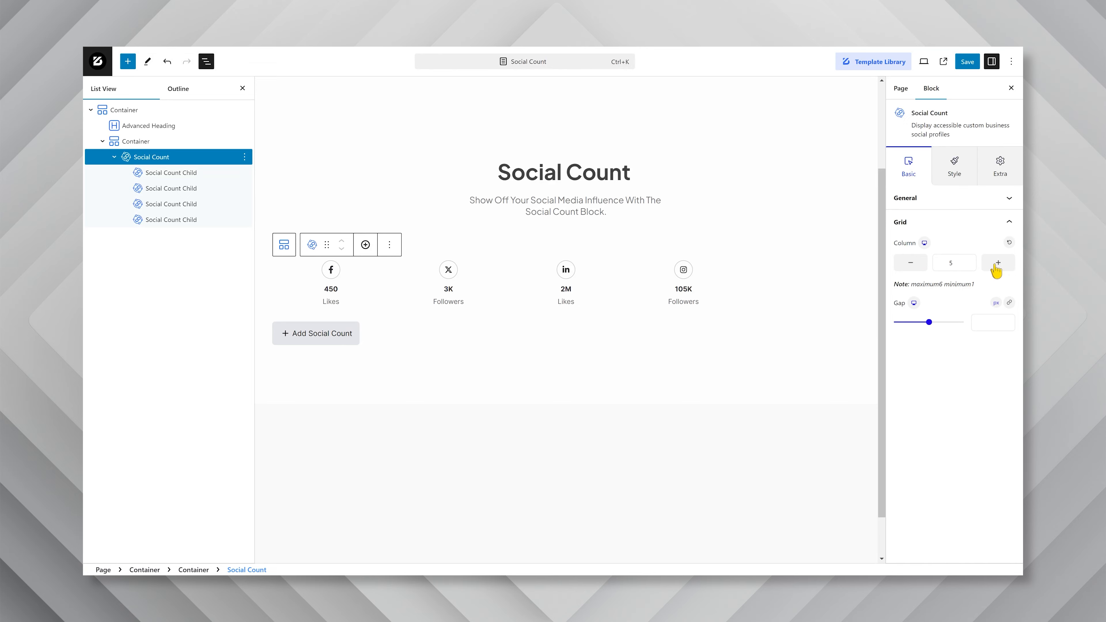
left_click(911, 263)
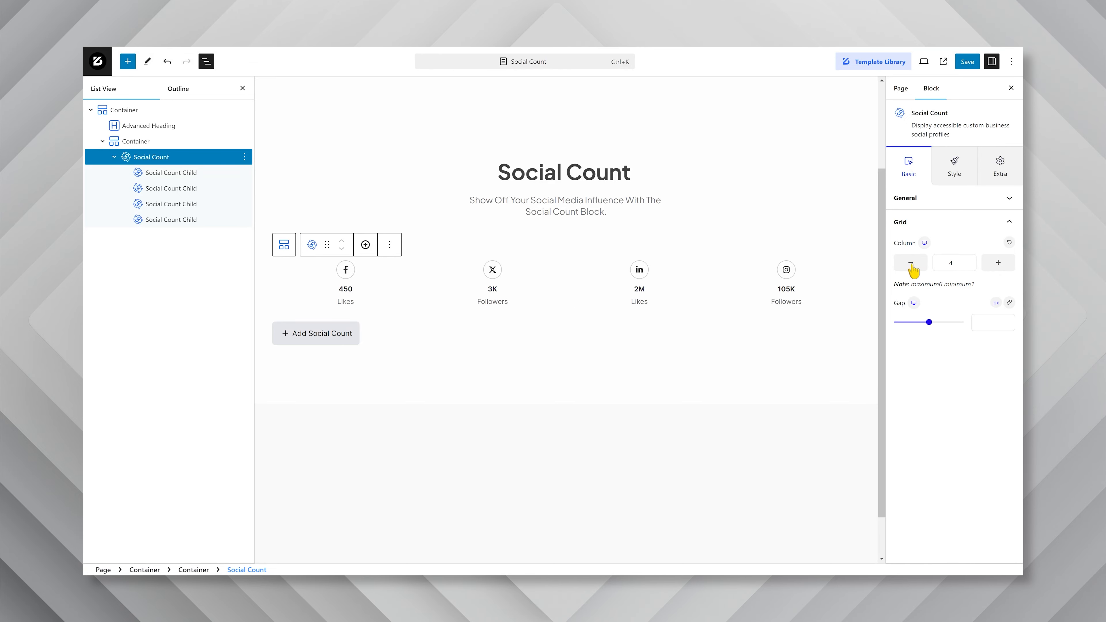
Set the social counter of the Facebook item, the first Social Count Child, to 4500.
left_click(188, 177)
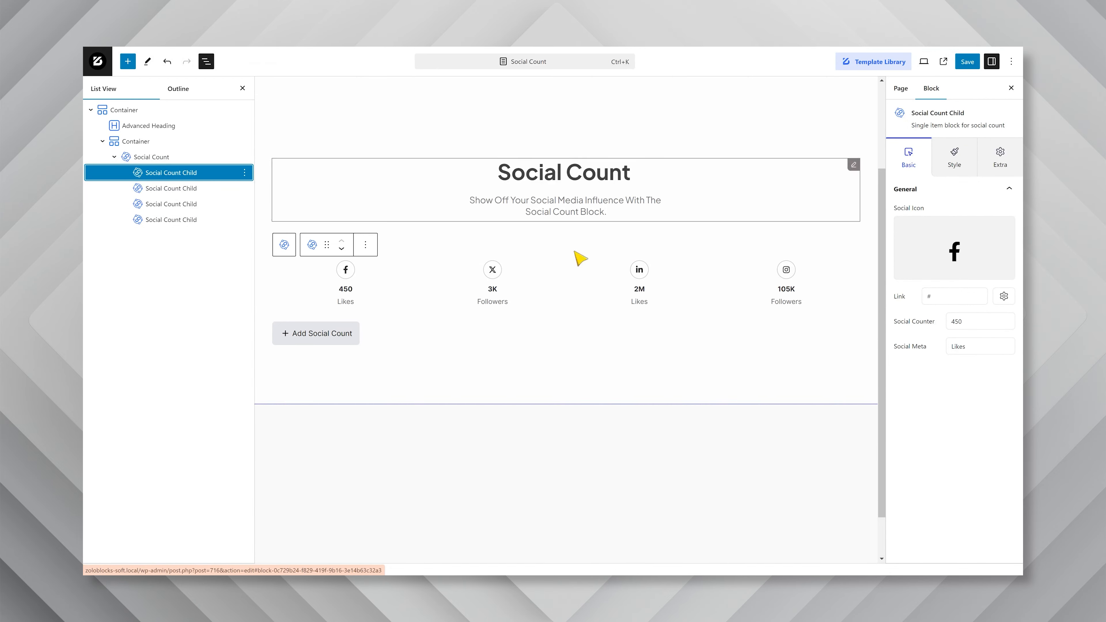
mouse_move(948, 262)
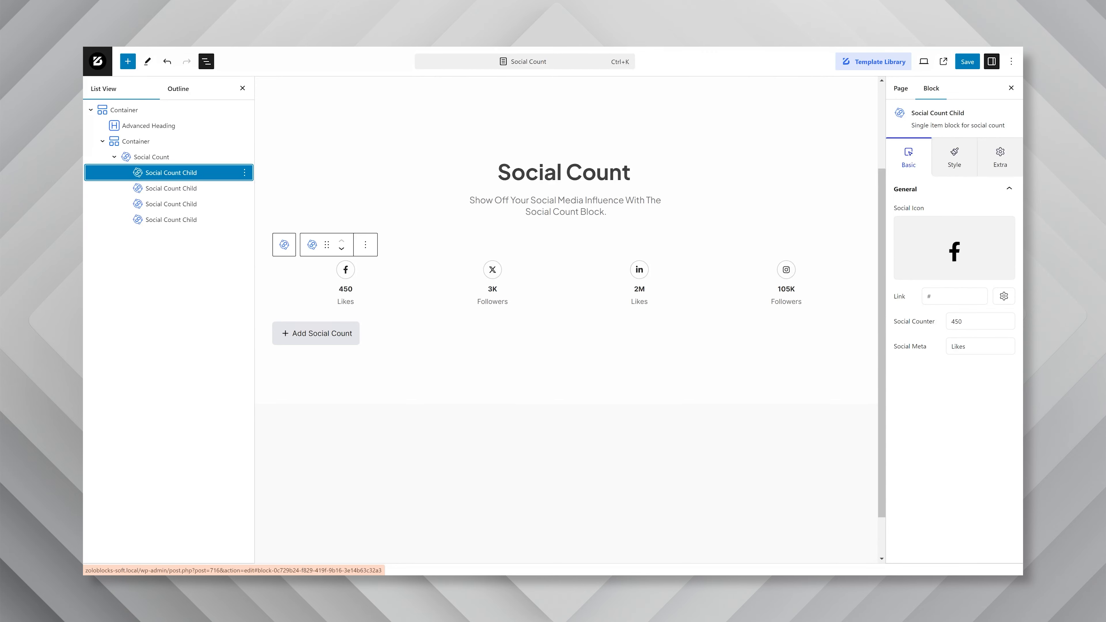
double_click(951, 321)
type("45")
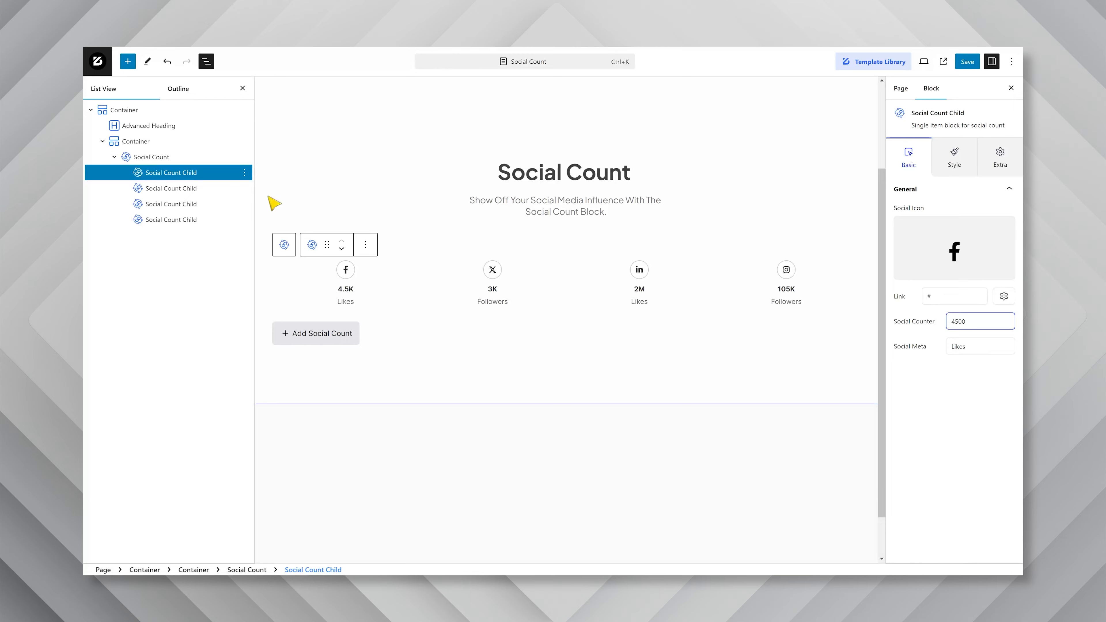
Set the social counter of the X item, the second Social Count Child, to 5000.
left_click(203, 191)
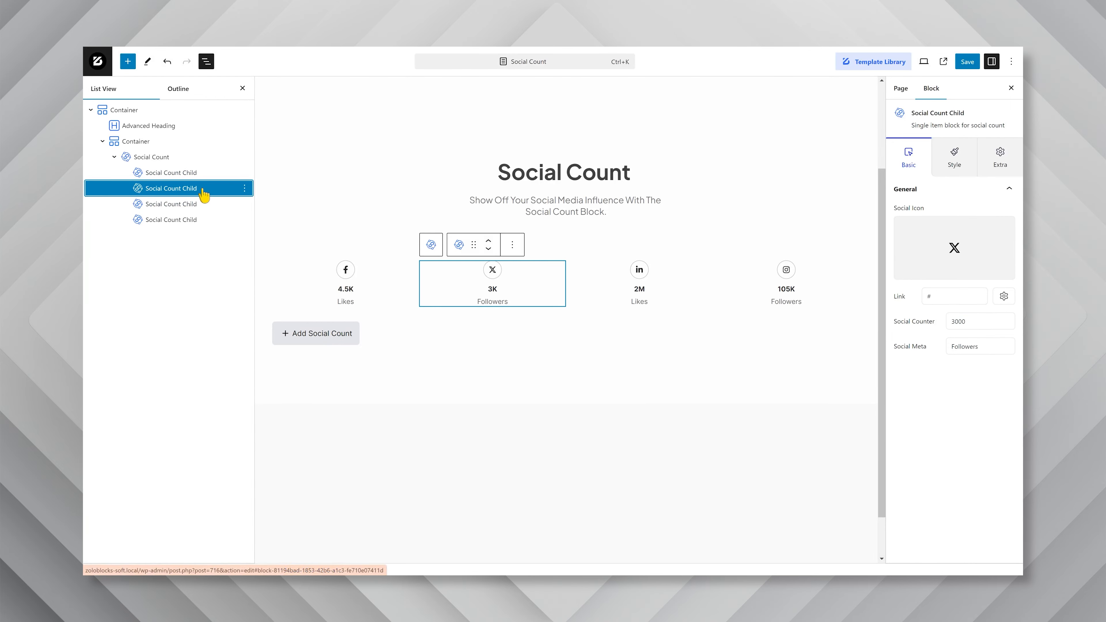
double_click(947, 324)
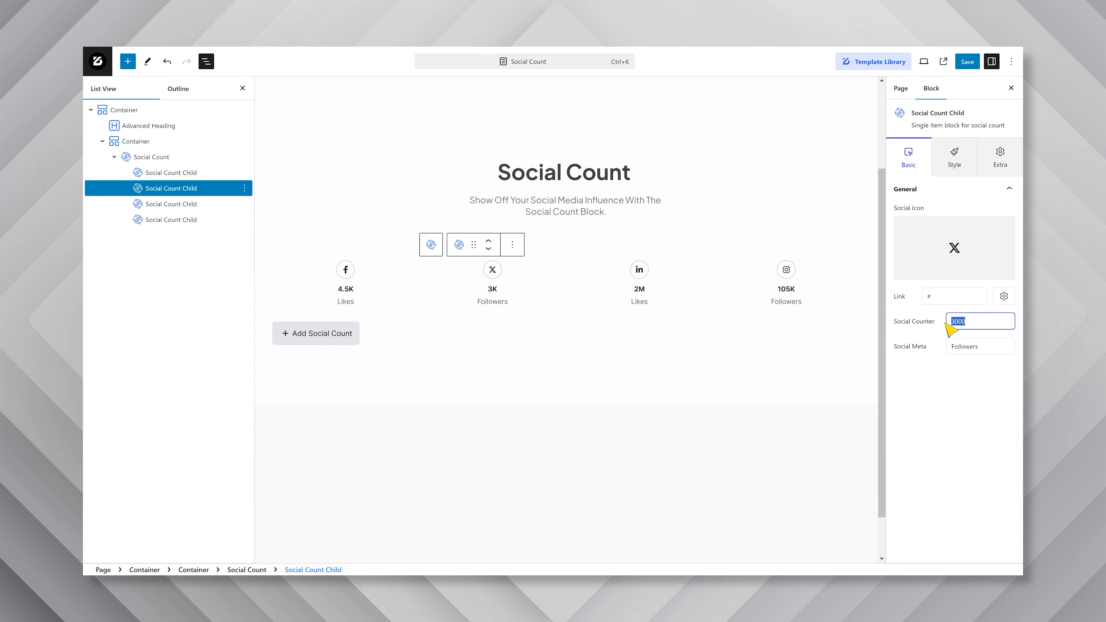
type("5")
Set the LinkedIn item's social counter to 10000 and its social meta to "Followers".
left_click(193, 212)
double_click(947, 322)
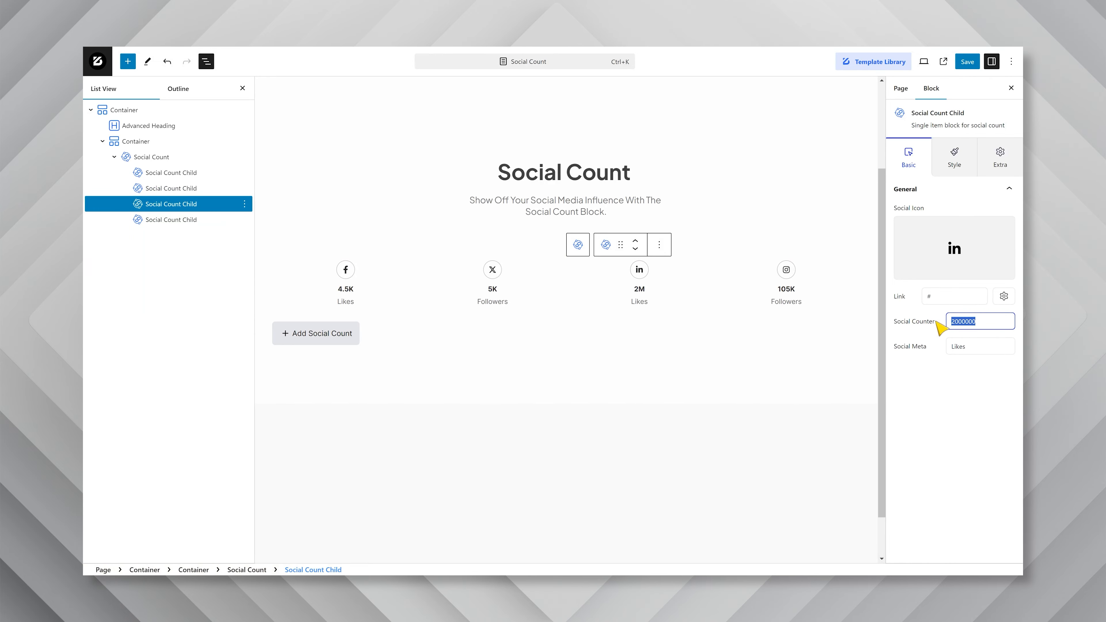
type("10000")
double_click(976, 343)
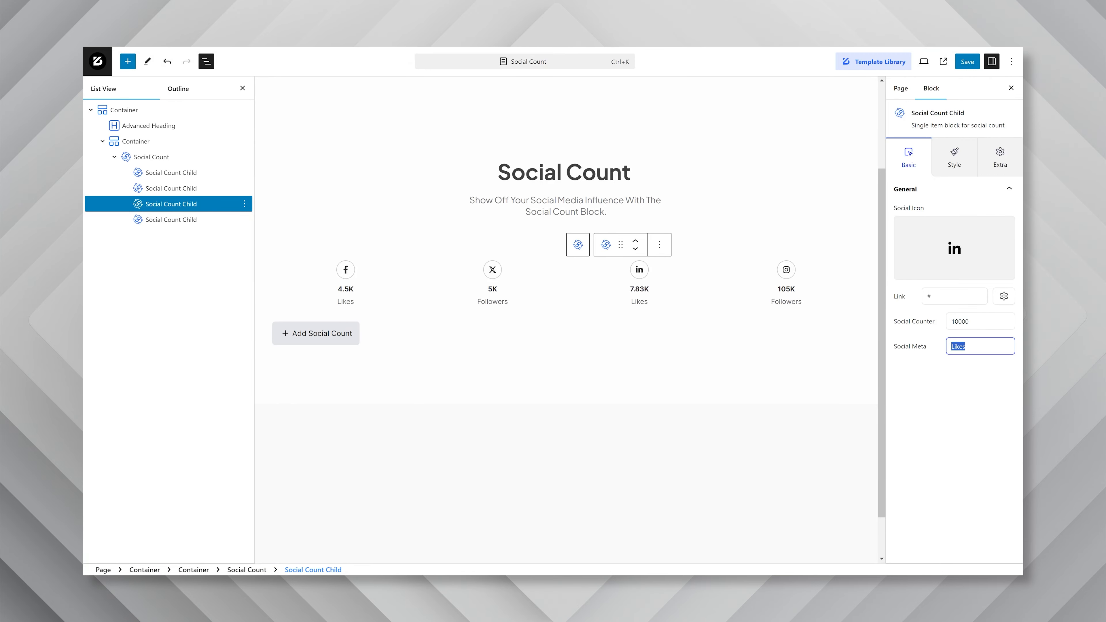
type("Followers")
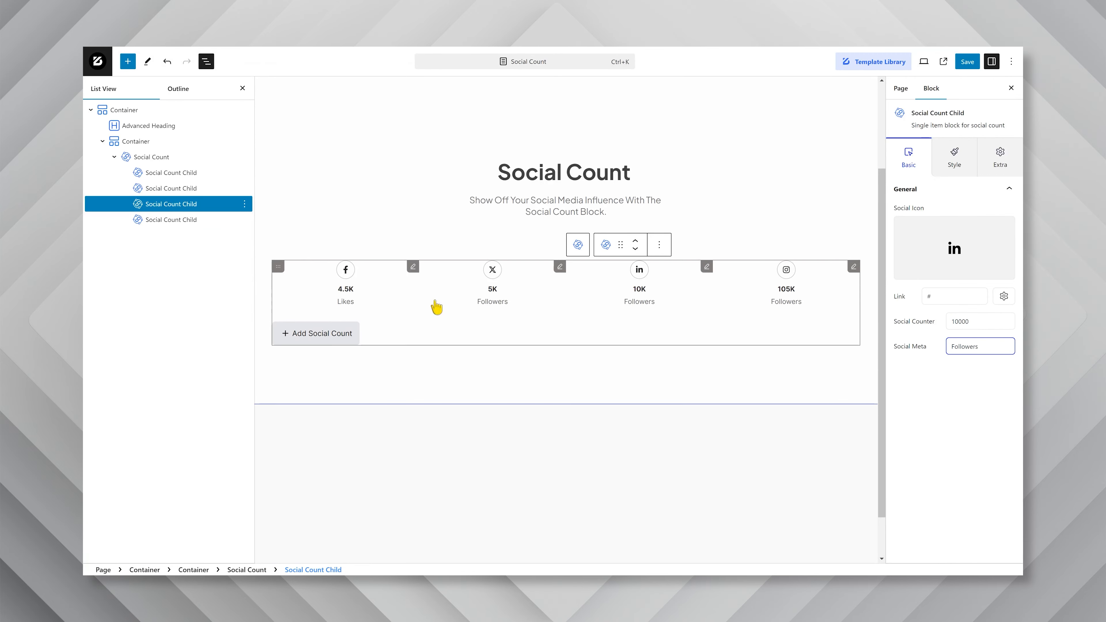
Replace the Instagram icon of the last Social Count Child with the YouTube icon.
left_click(198, 220)
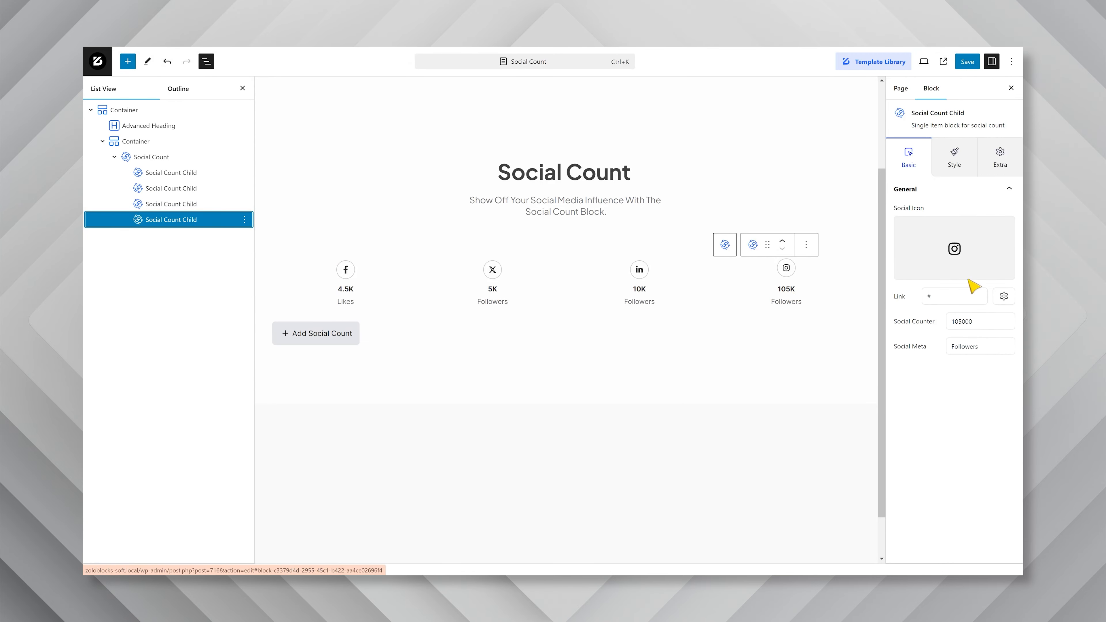
left_click(952, 248)
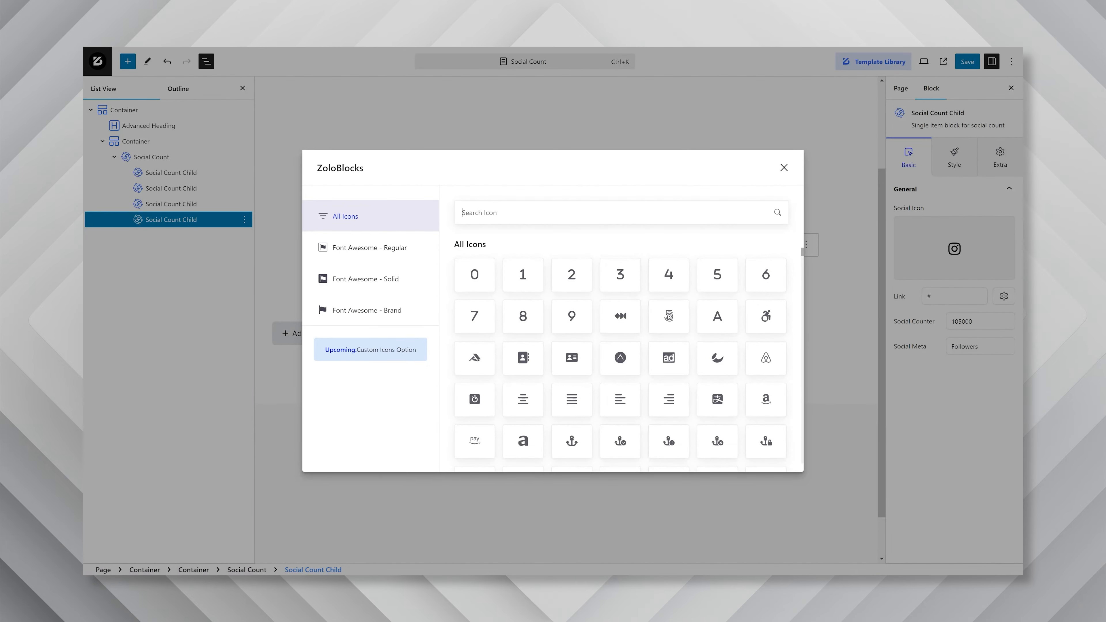
type("youtub")
left_click(474, 274)
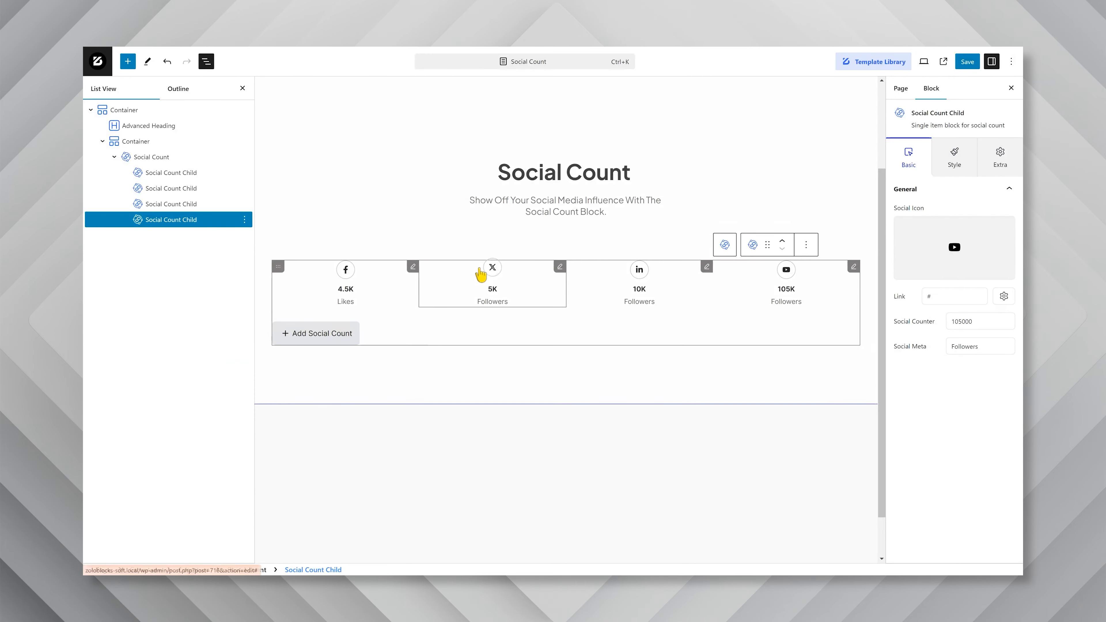
Set the YouTube item's social counter to 10000 and its social meta to "Subscribers".
left_click_drag(974, 322, 930, 333)
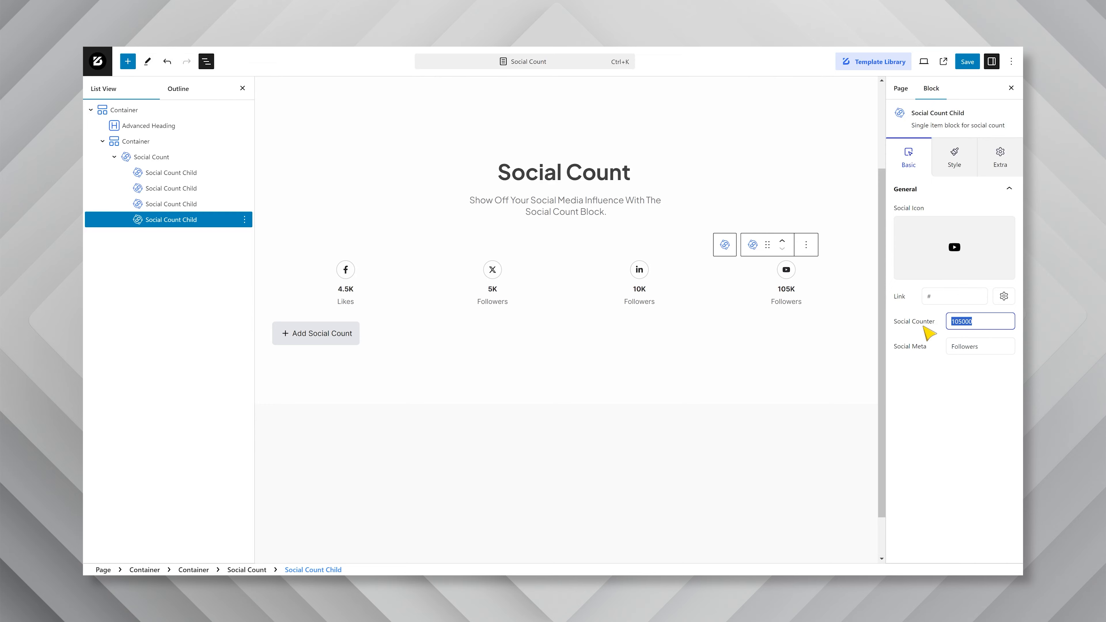
type("10000")
key("Tab")
type("Subs")
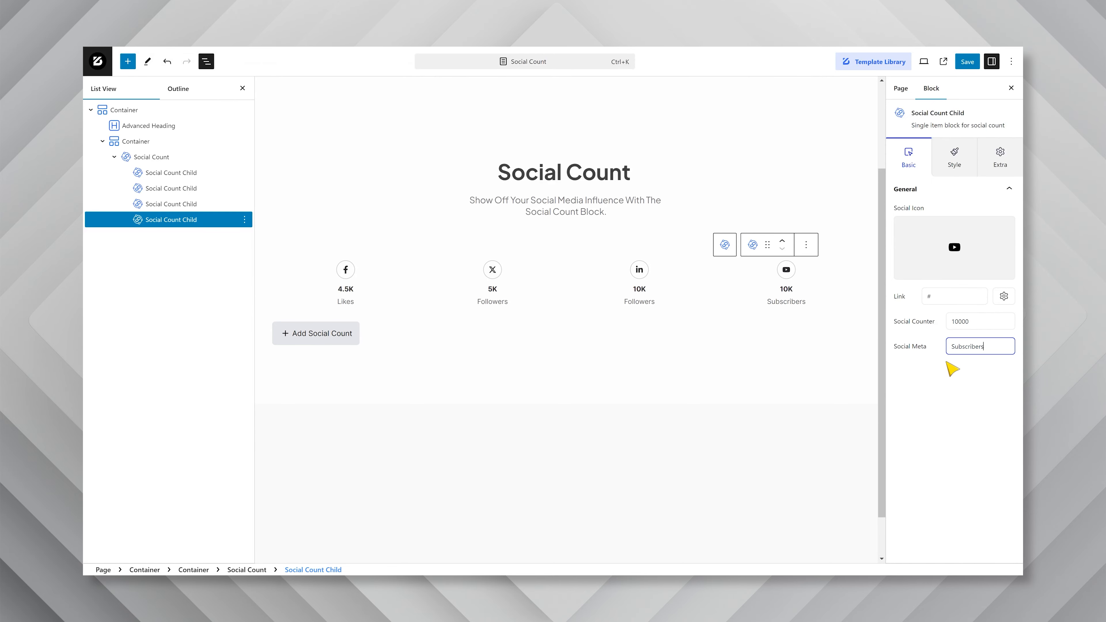
Select the parent Social Count block and review the normal and hover style options for its items.
left_click(144, 162)
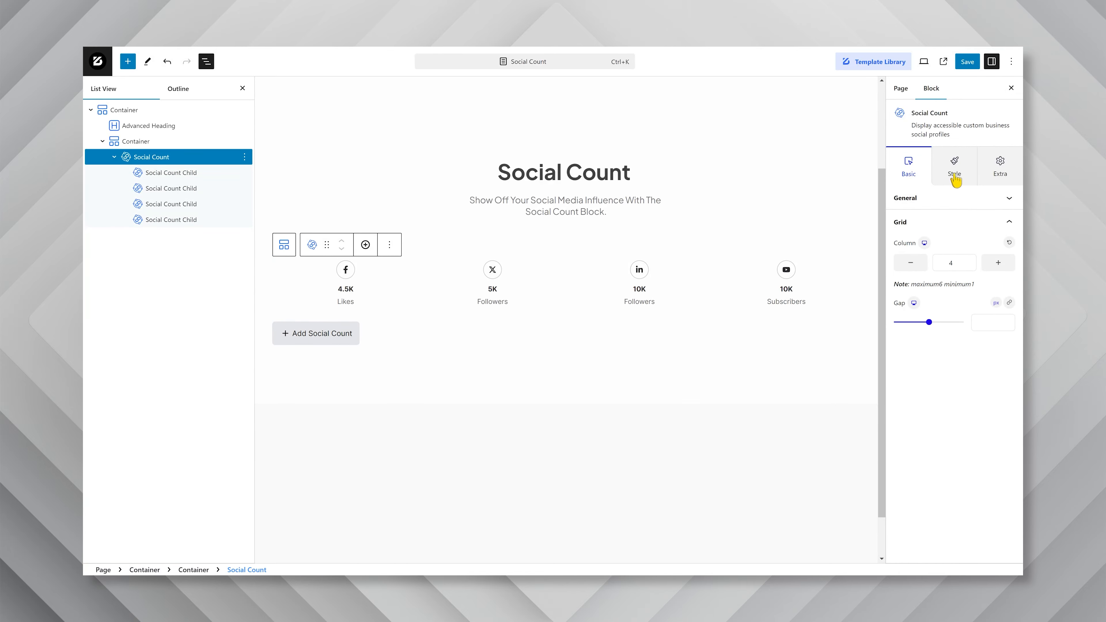
left_click(954, 174)
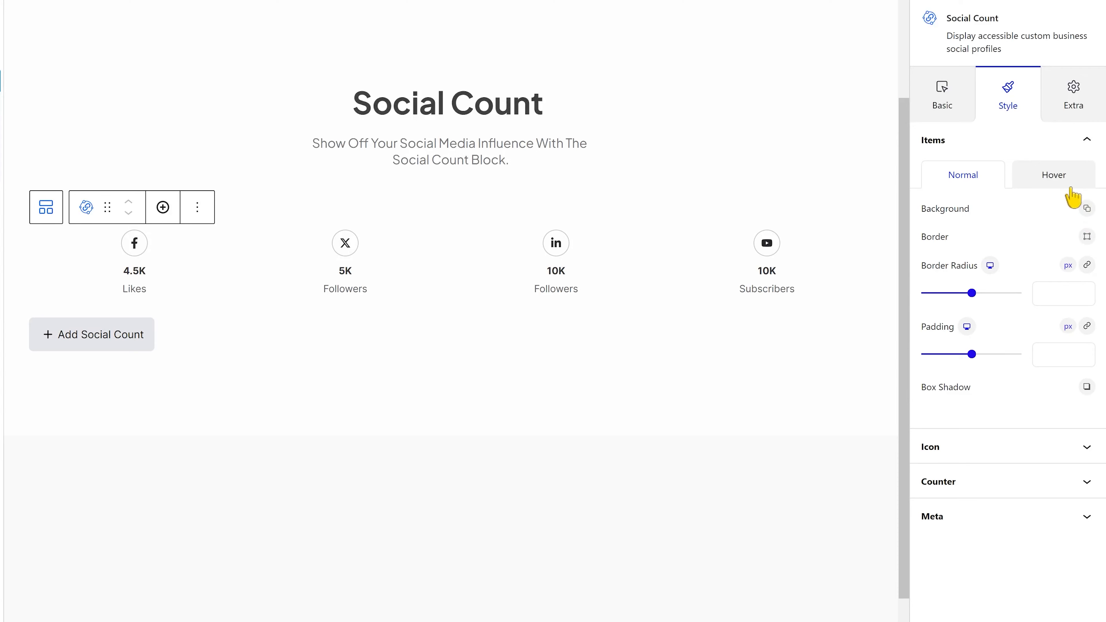
left_click(1064, 181)
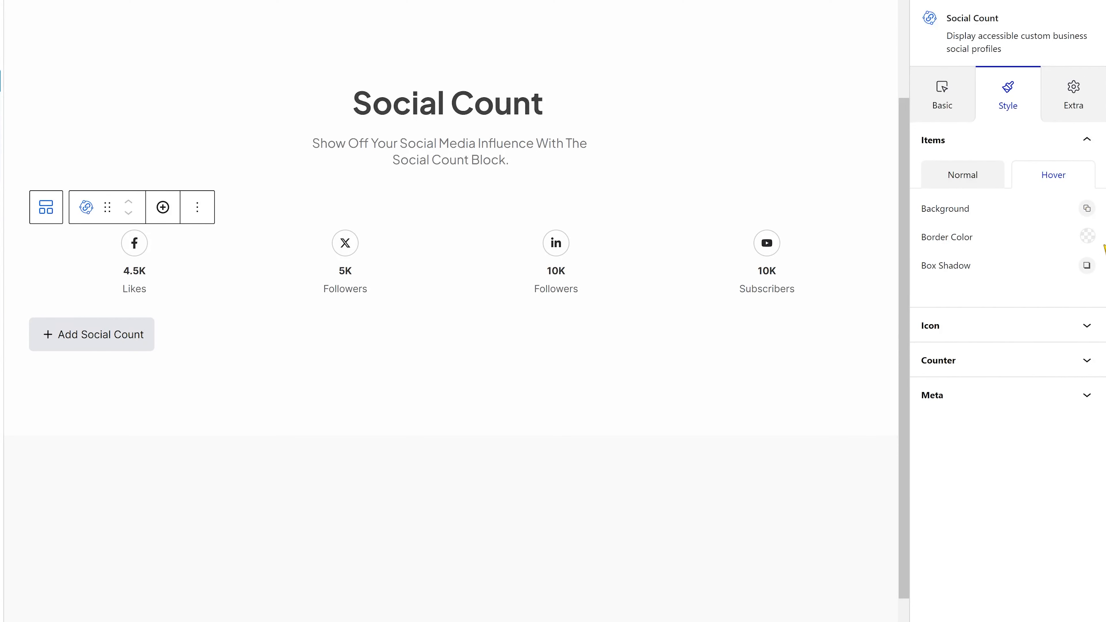
left_click(980, 177)
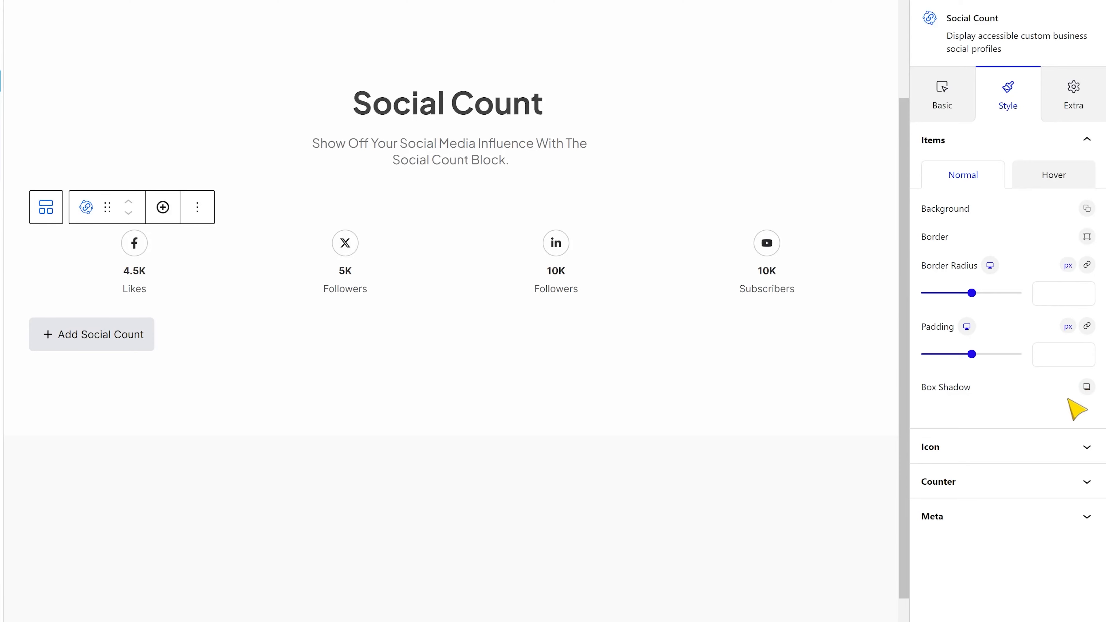
Try a dark grey normal-state color for the Social Count icons and reset it to the default.
left_click(1000, 454)
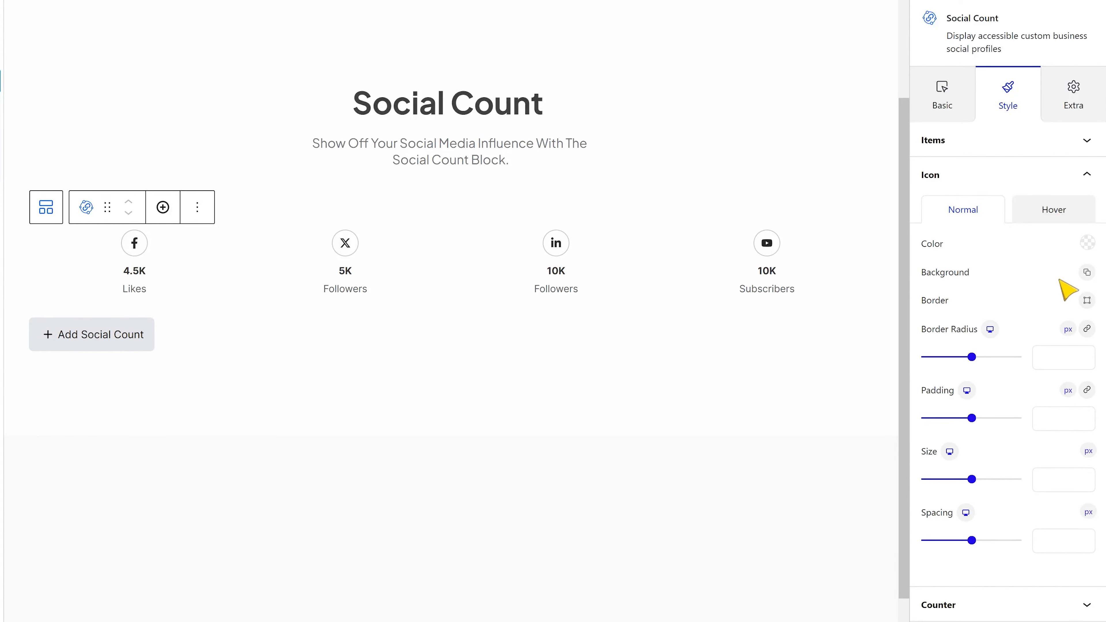
left_click(1084, 246)
mouse_move(1024, 292)
left_mouse_down()
mouse_move(975, 332)
mouse_move(976, 302)
mouse_move(956, 357)
left_mouse_up()
left_click(1033, 247)
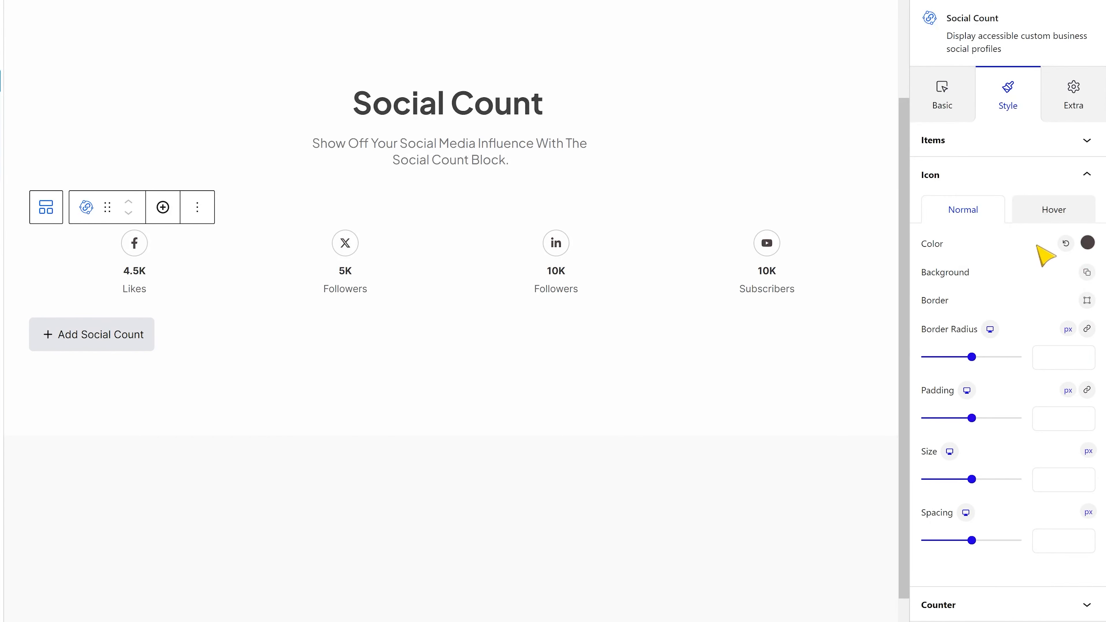
left_click(1065, 243)
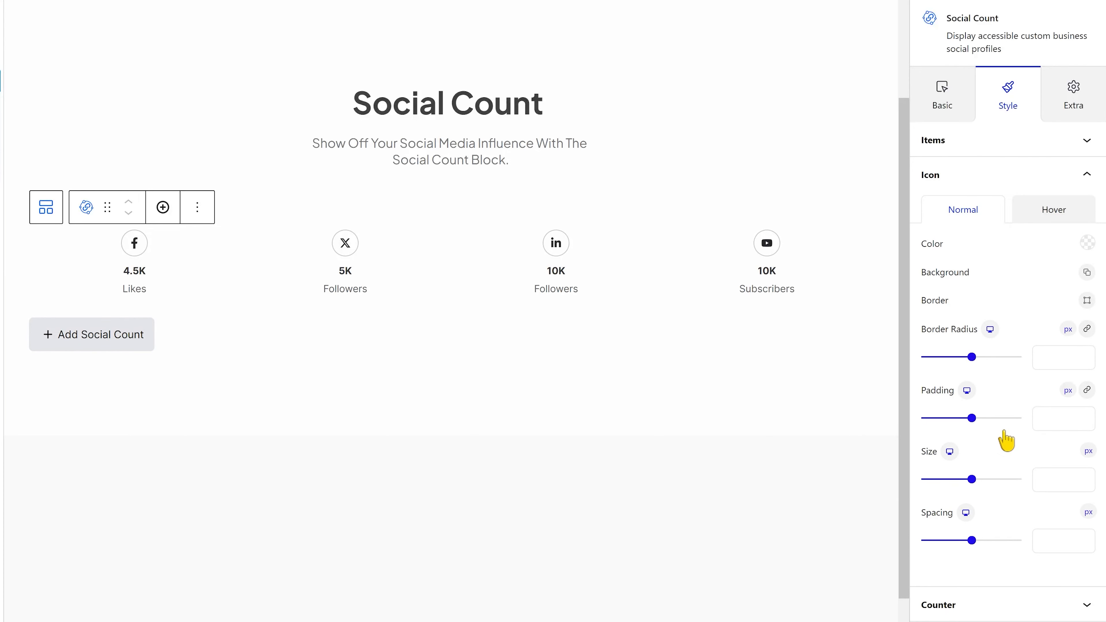
Set the Social Count icons' padding to 14 px, size to 20 px and spacing to 16 px.
left_click(1058, 418)
type("14")
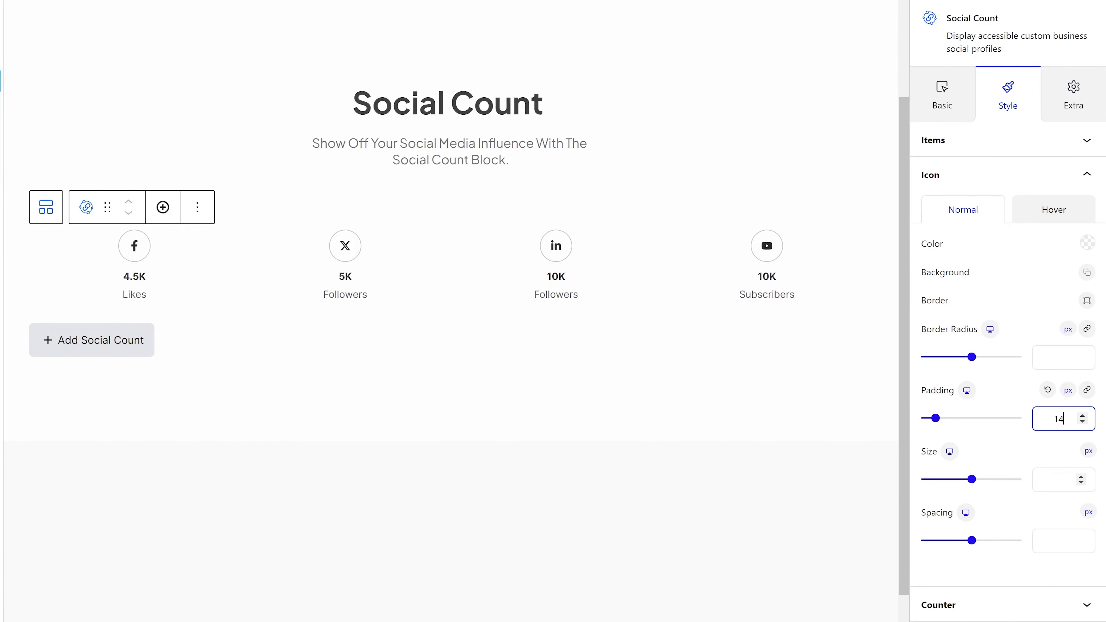
left_click(1057, 479)
type("20")
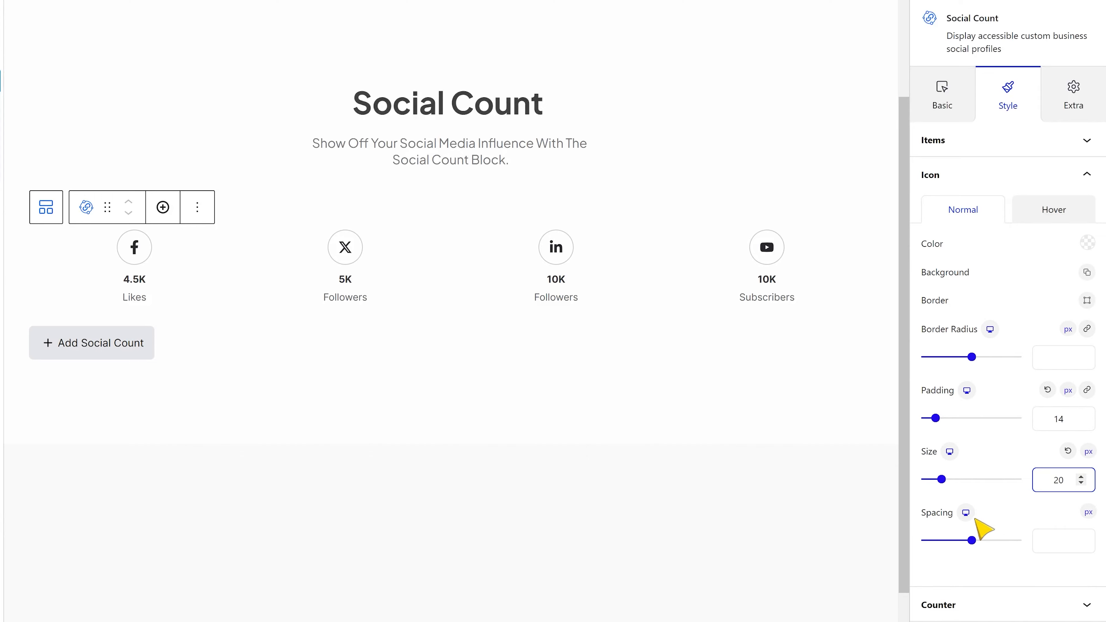
left_click(972, 541)
left_click_drag(973, 541, 945, 539)
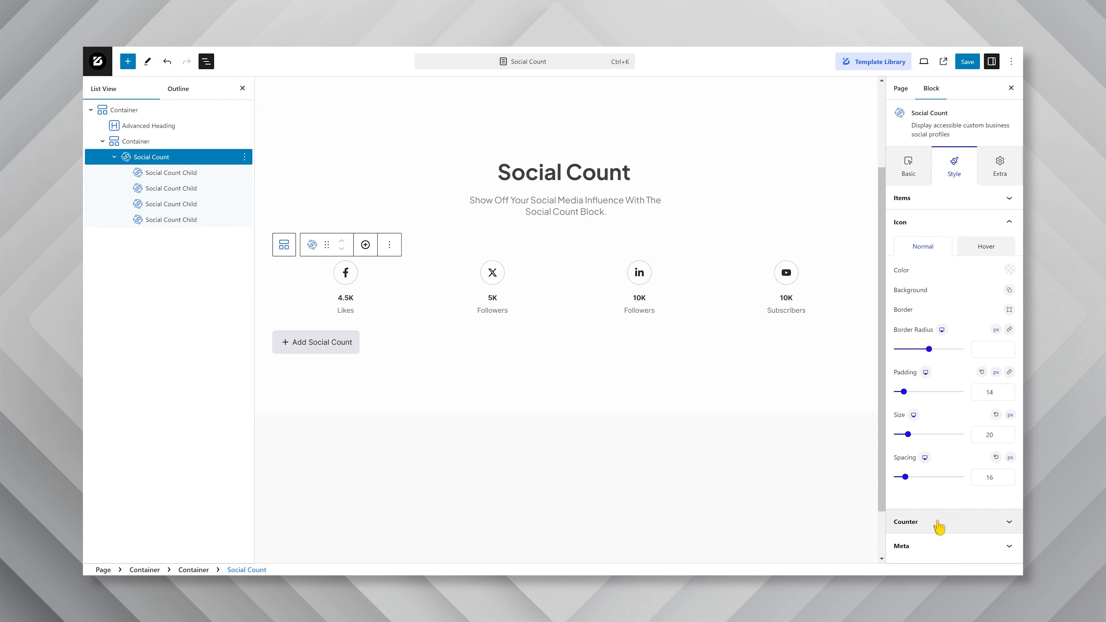
Set the Social Count counter typography to the Plus Jakarta font, weight 700 and size 18 px.
left_click(939, 525)
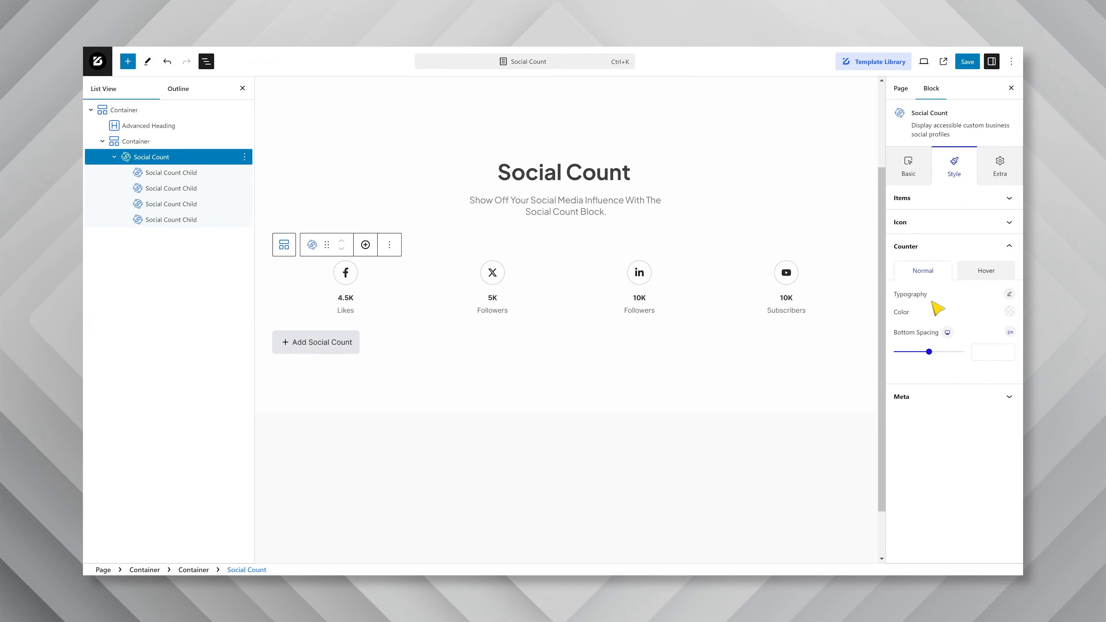
left_click(1009, 295)
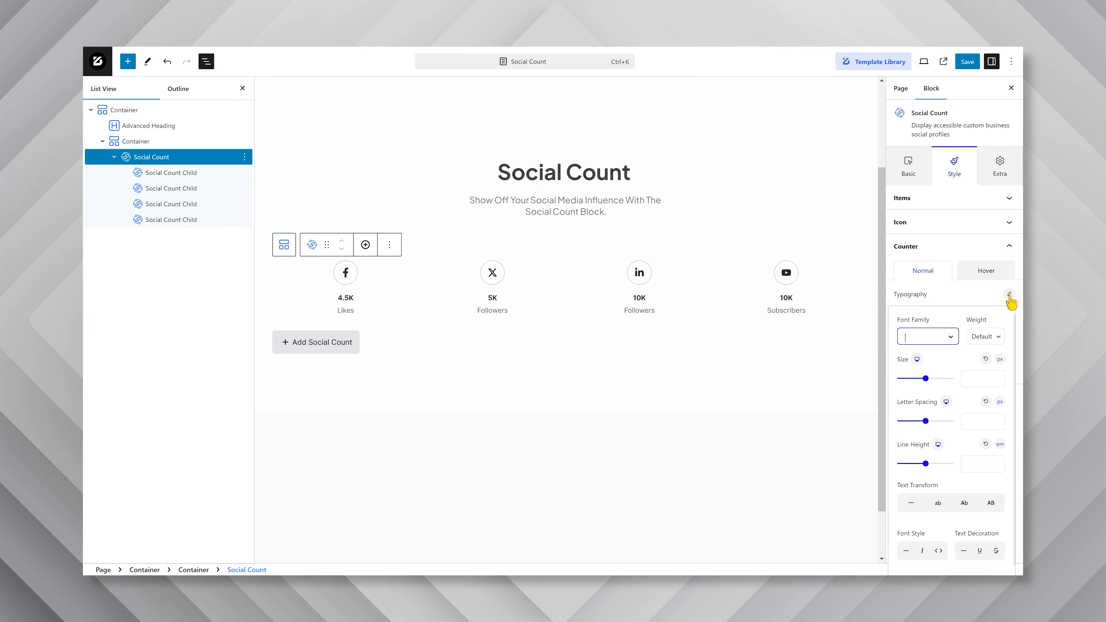
type("pl")
key("Return")
left_click(998, 337)
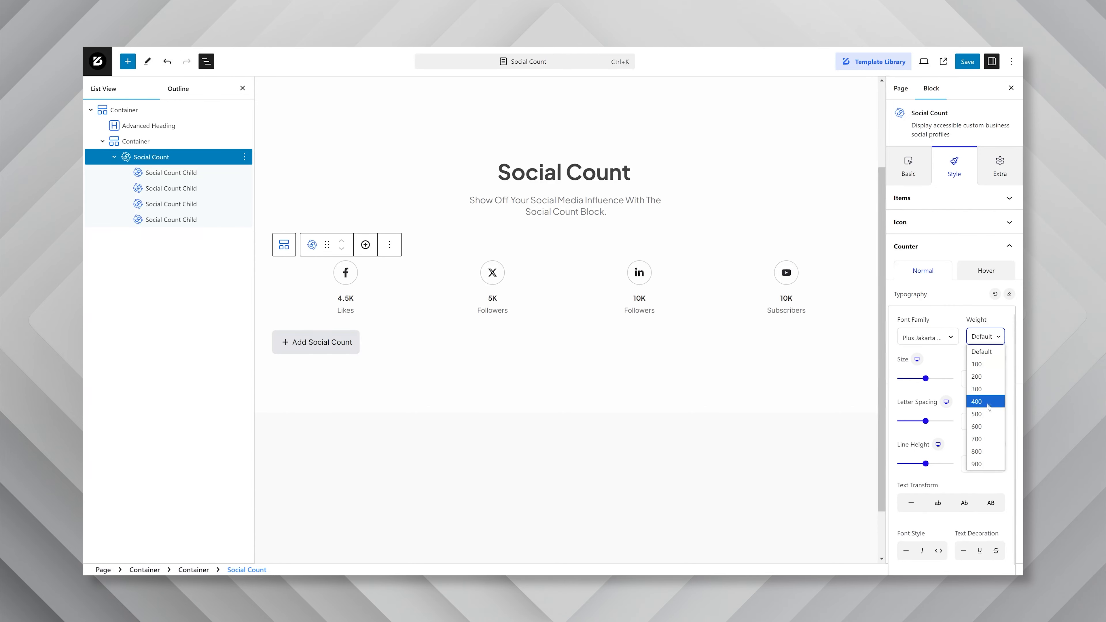
left_click(988, 441)
left_click(977, 378)
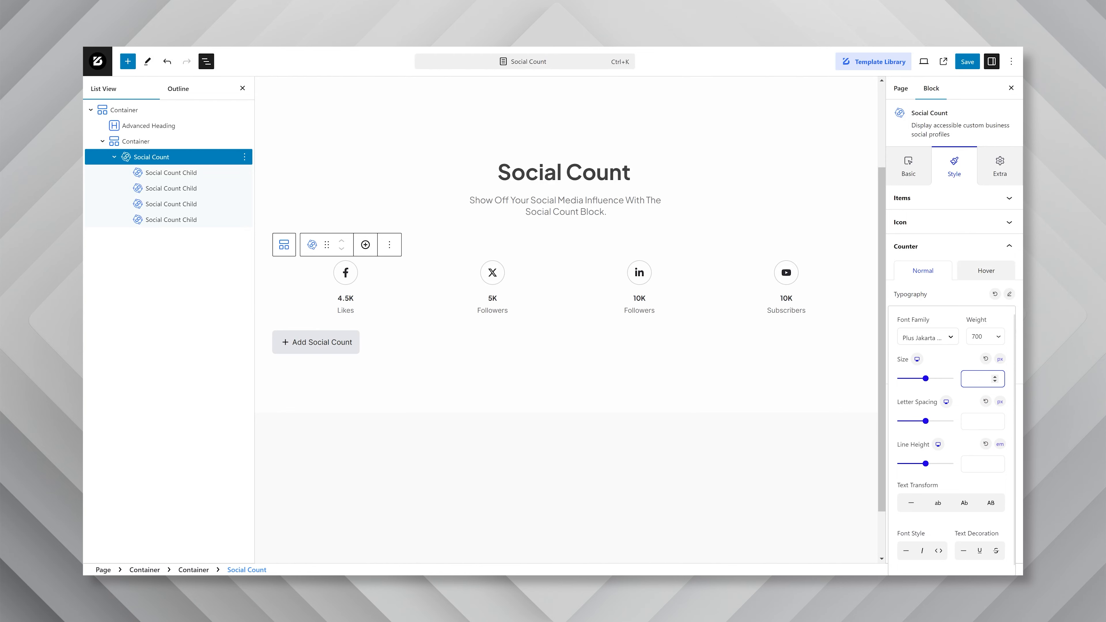
type("18")
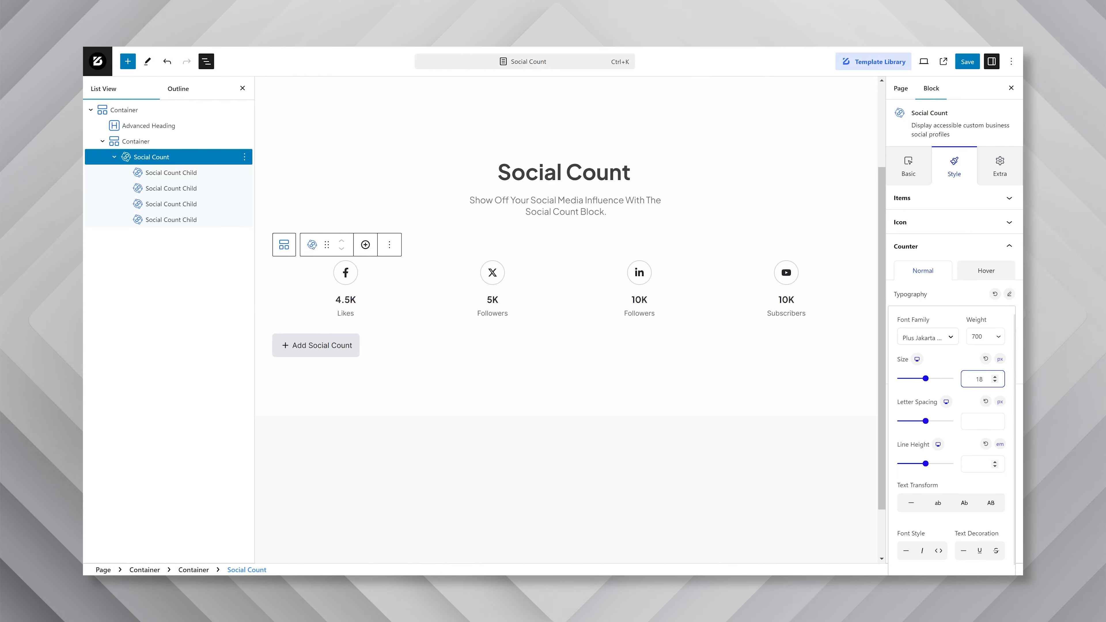
left_click(968, 293)
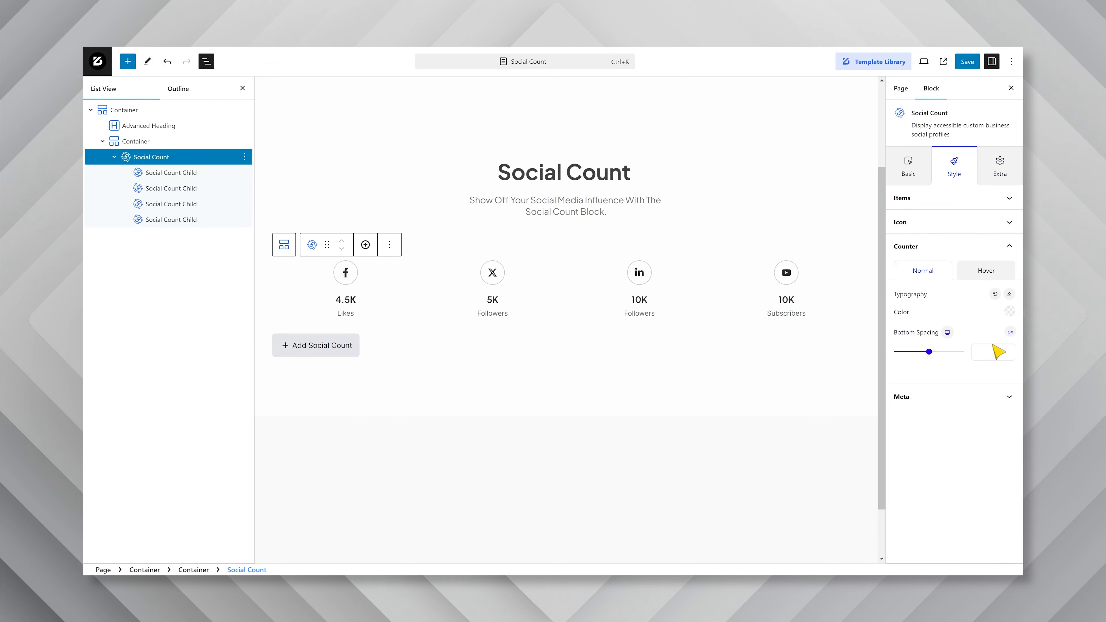
Set the Social Count meta typography to the Plus Jakarta font, weight 400 and size 15 px.
left_click(972, 407)
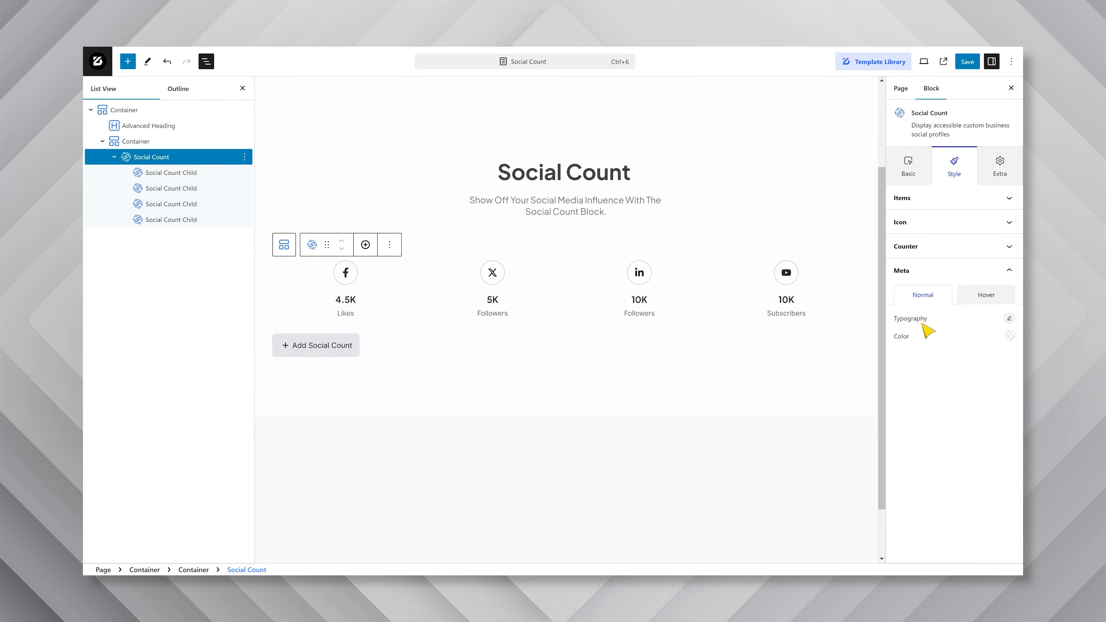
left_click(1009, 320)
type("pl")
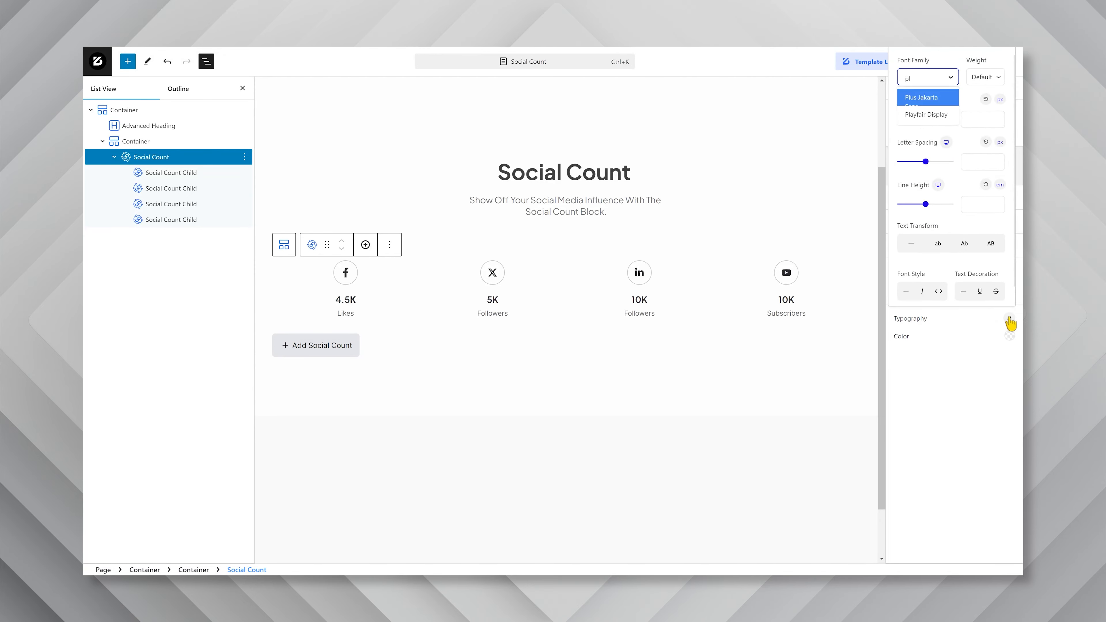
key("Return")
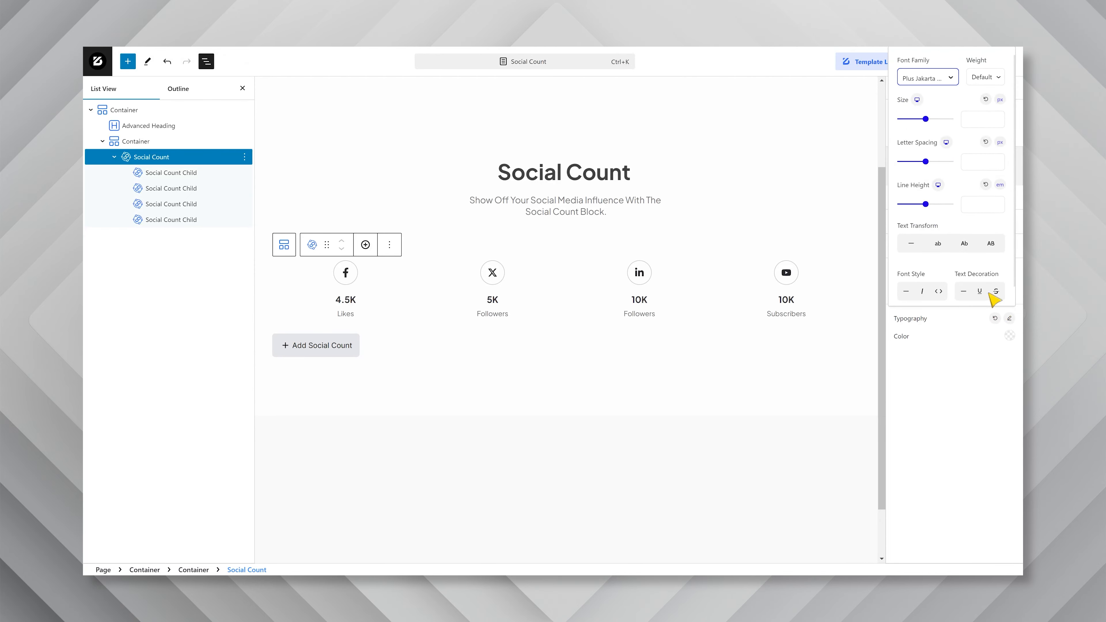
left_click(989, 79)
left_click(980, 142)
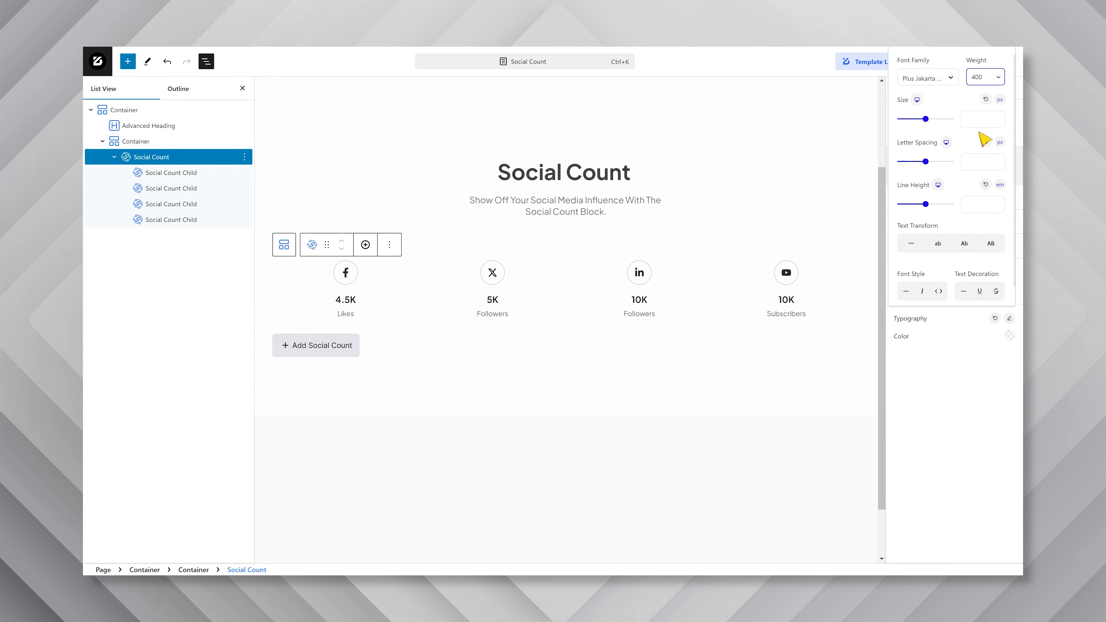
left_click(980, 119)
type("13")
key("Up")
key("Up")
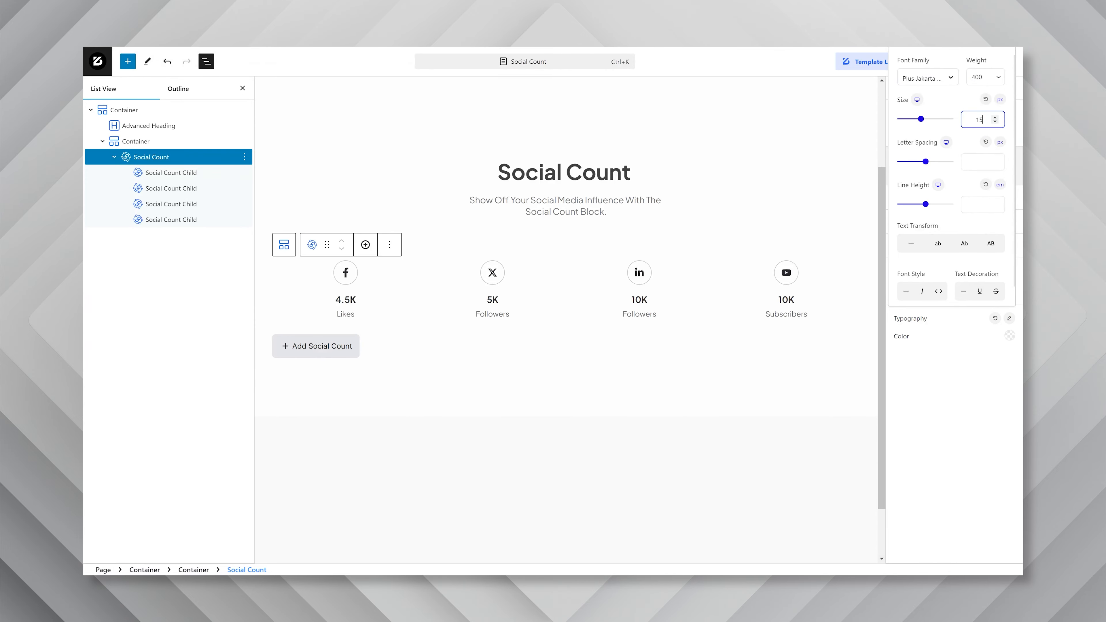
left_click(970, 358)
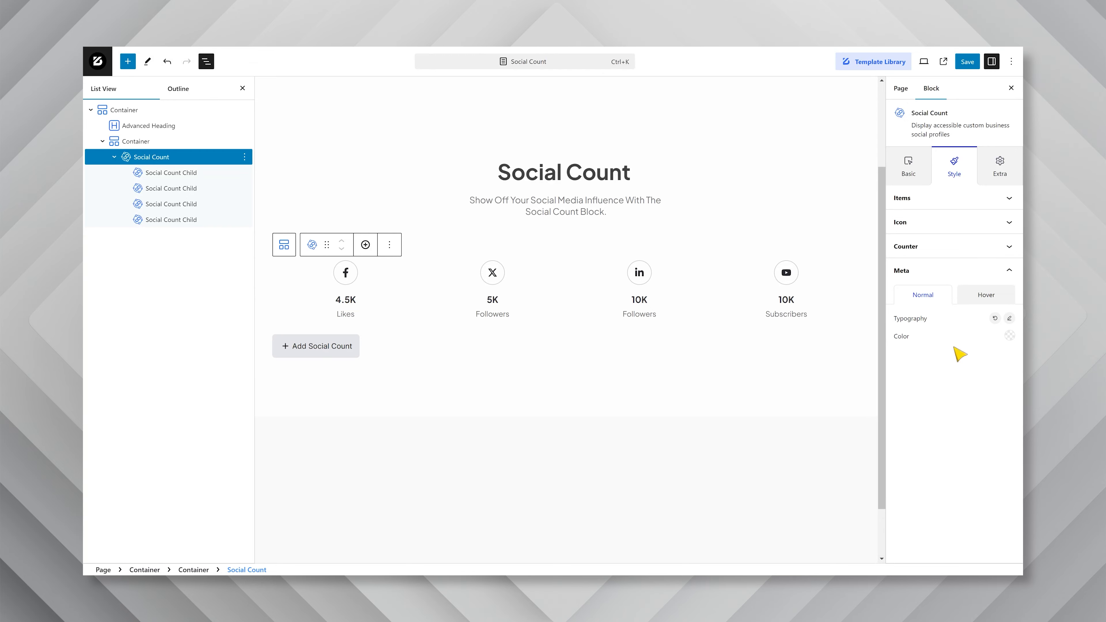
Give the Facebook item's icon a classic background color of #3B5998 in its normal state.
left_click(188, 176)
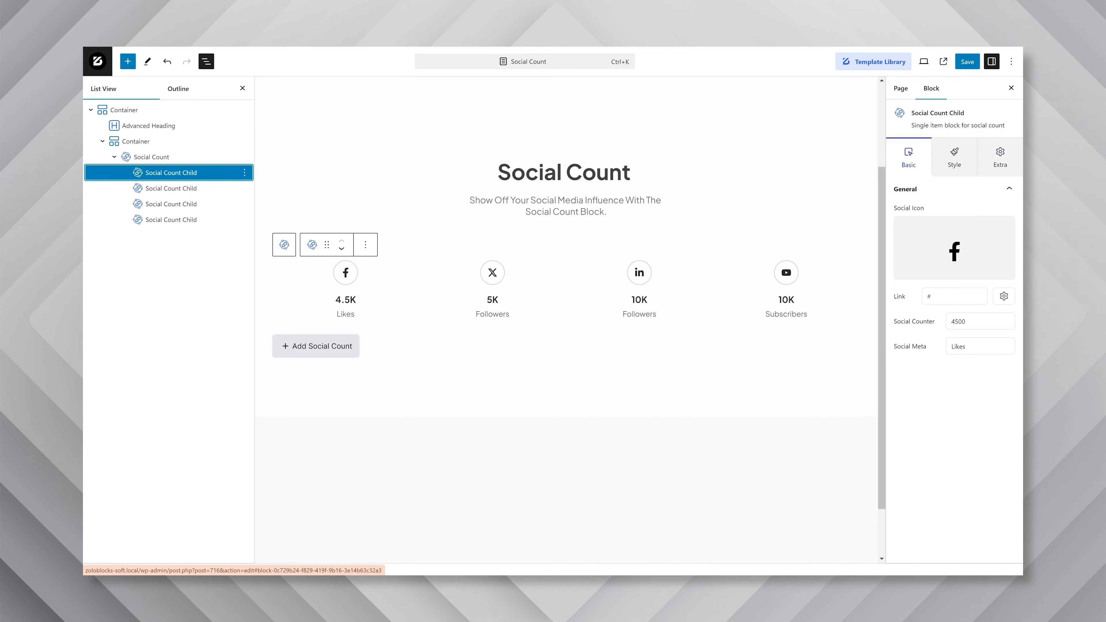
left_click(960, 173)
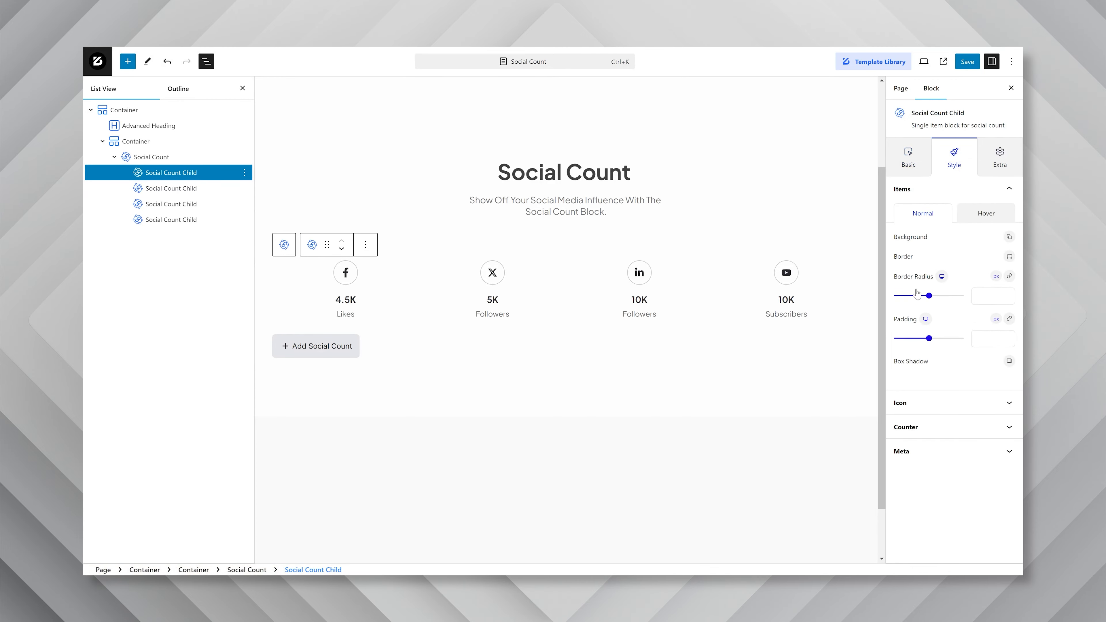
left_click(909, 403)
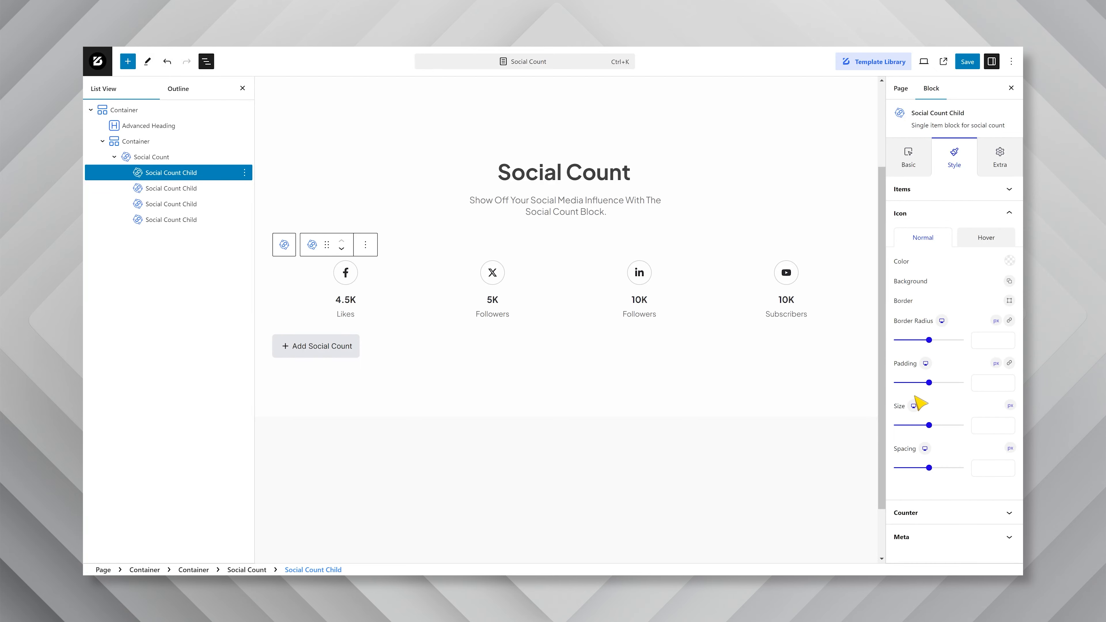
left_click(1010, 283)
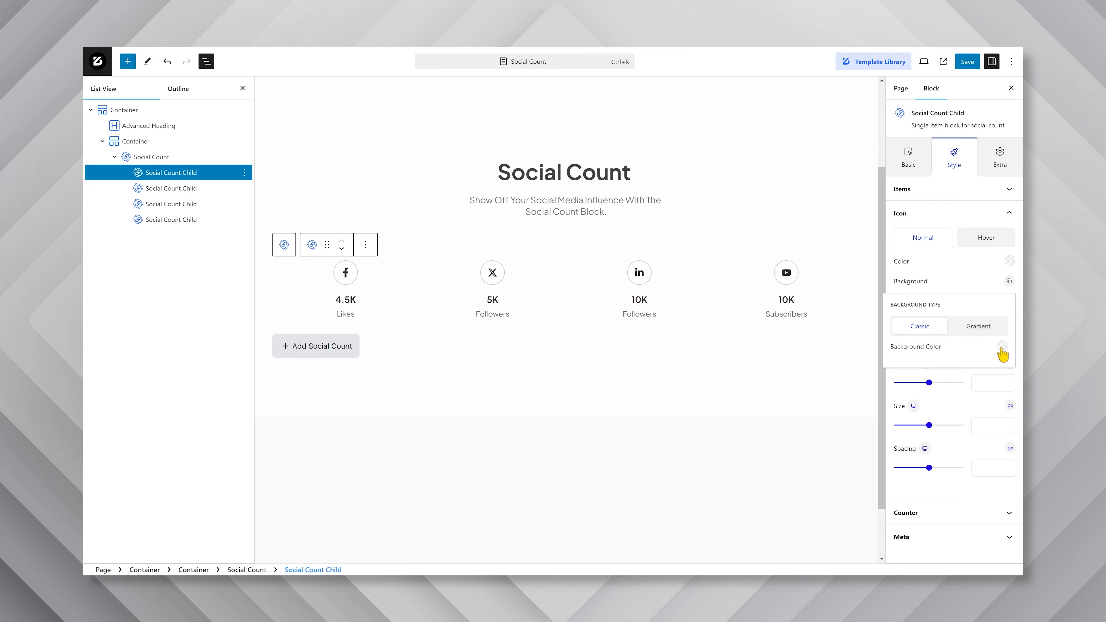
left_click(1002, 348)
double_click(931, 234)
type("3b5998")
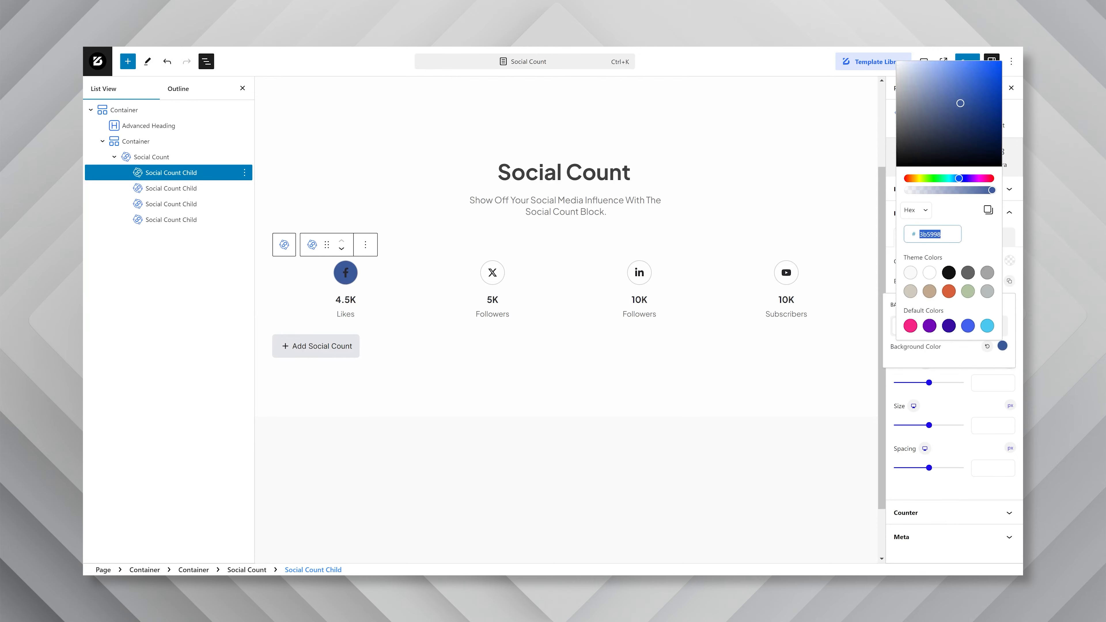
left_click(1018, 238)
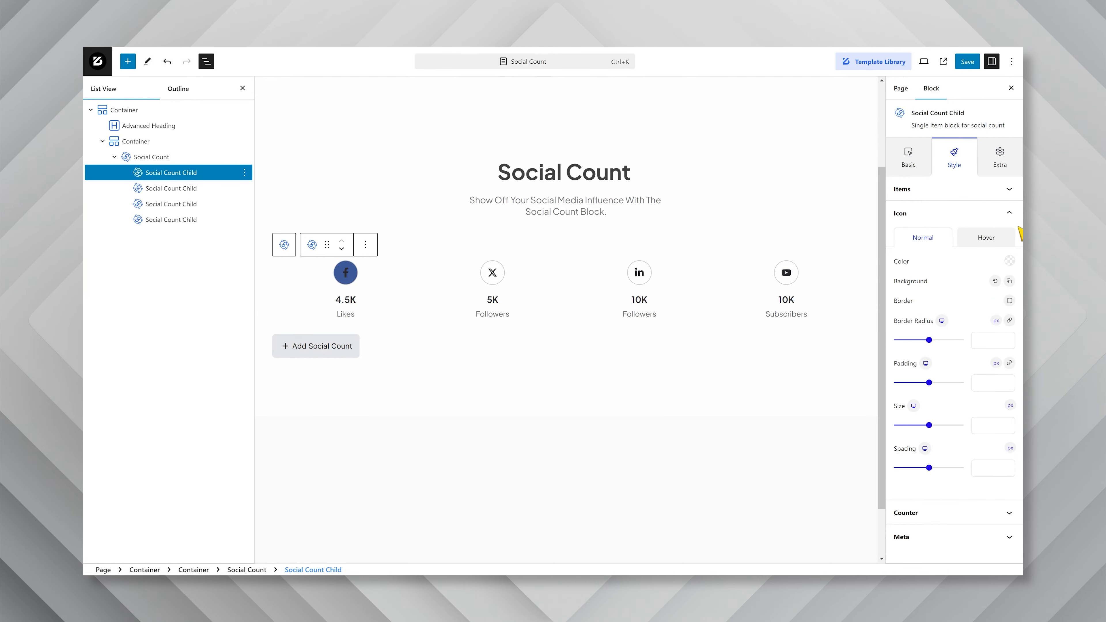
Set the Facebook item's icon color to white and its icon border to None.
left_click(1009, 261)
left_click_drag(962, 297, 897, 263)
left_click(931, 260)
left_click(1009, 301)
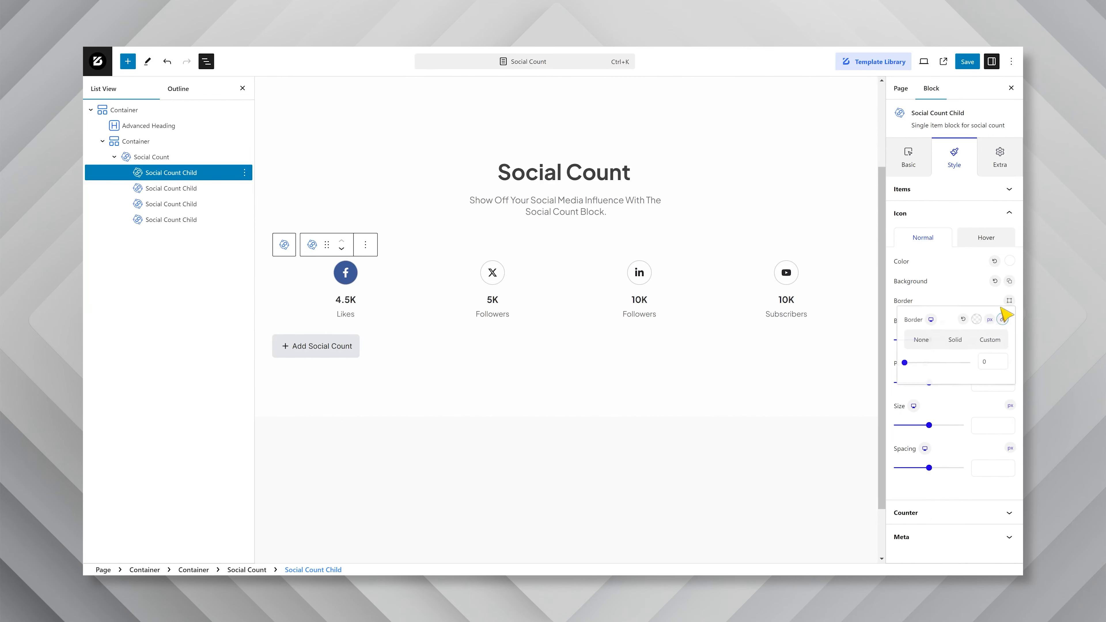
left_click(919, 343)
left_click(954, 297)
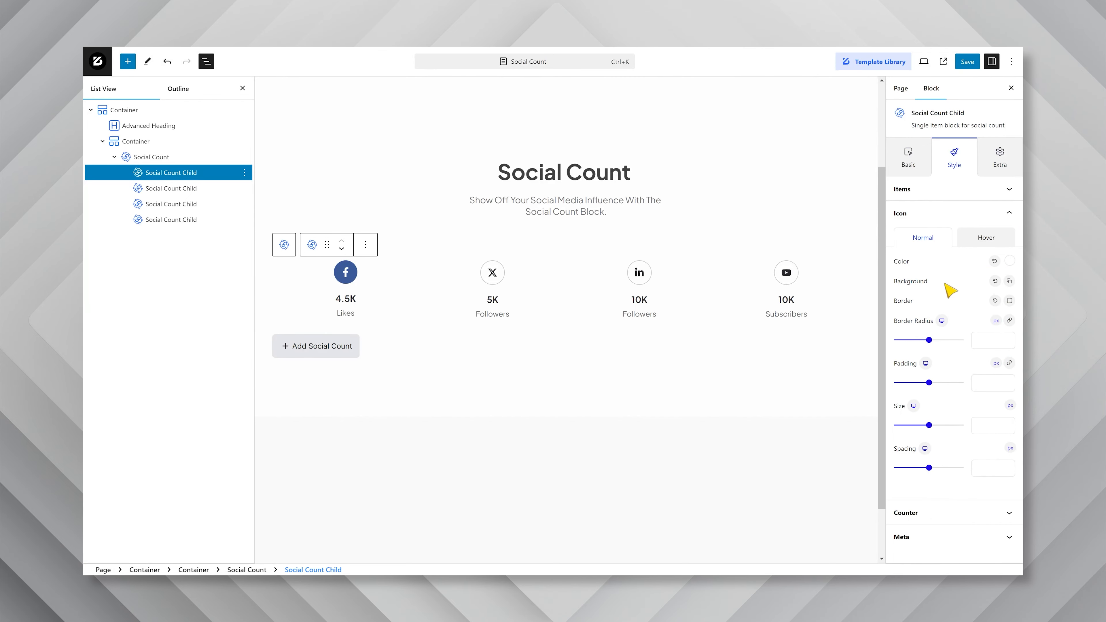
Set the Facebook item's normal-state counter color to #3B5998.
left_click(930, 514)
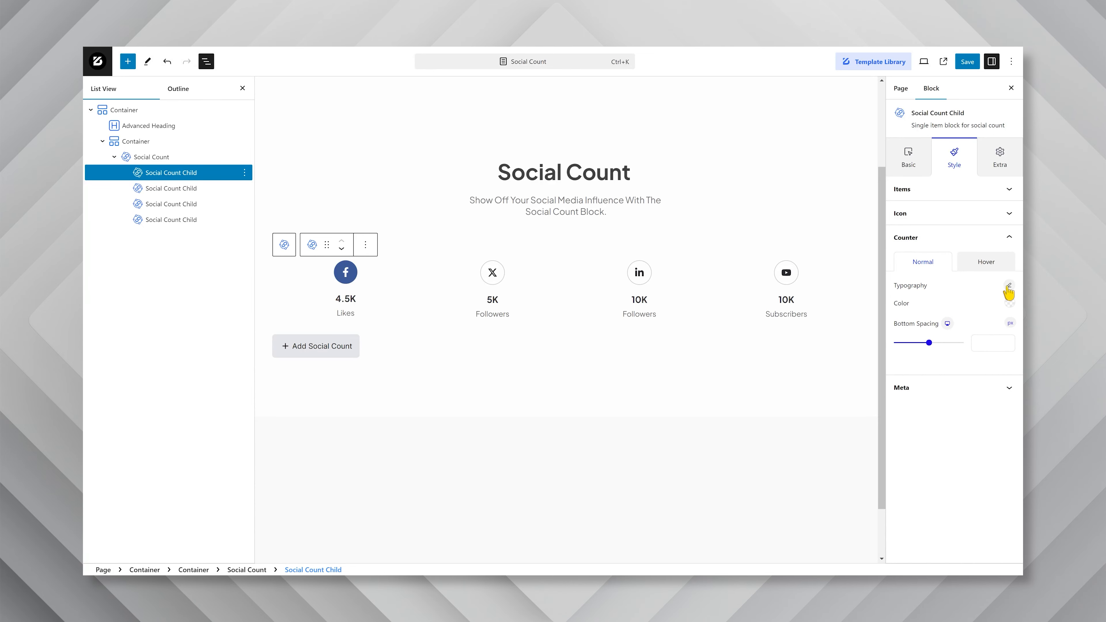
left_click(1007, 303)
left_click(931, 482)
type("3B5998")
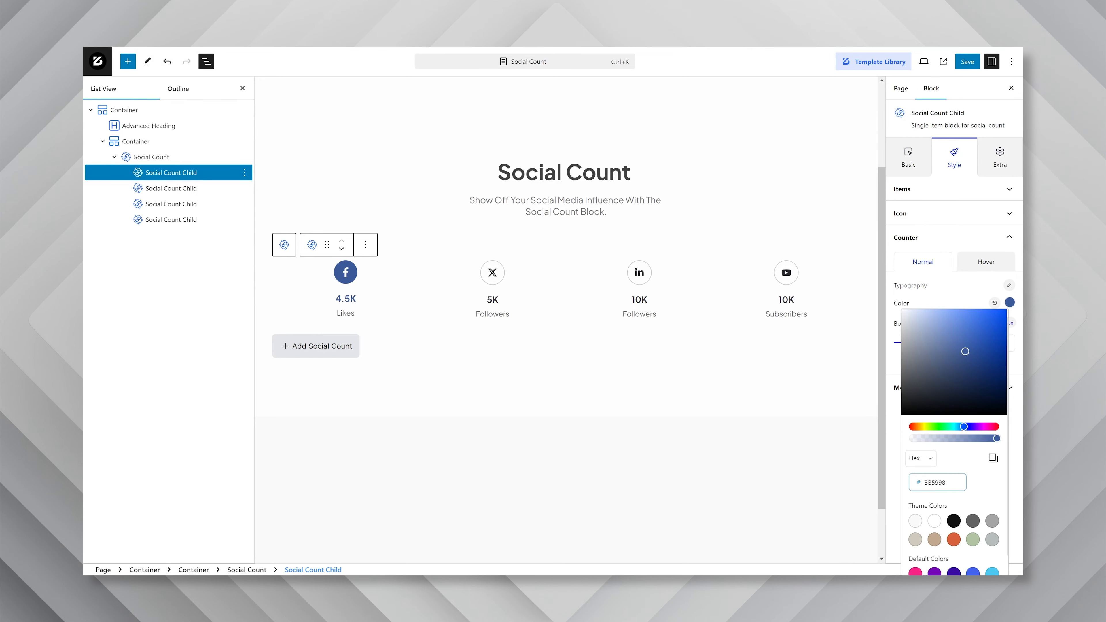
left_click(973, 301)
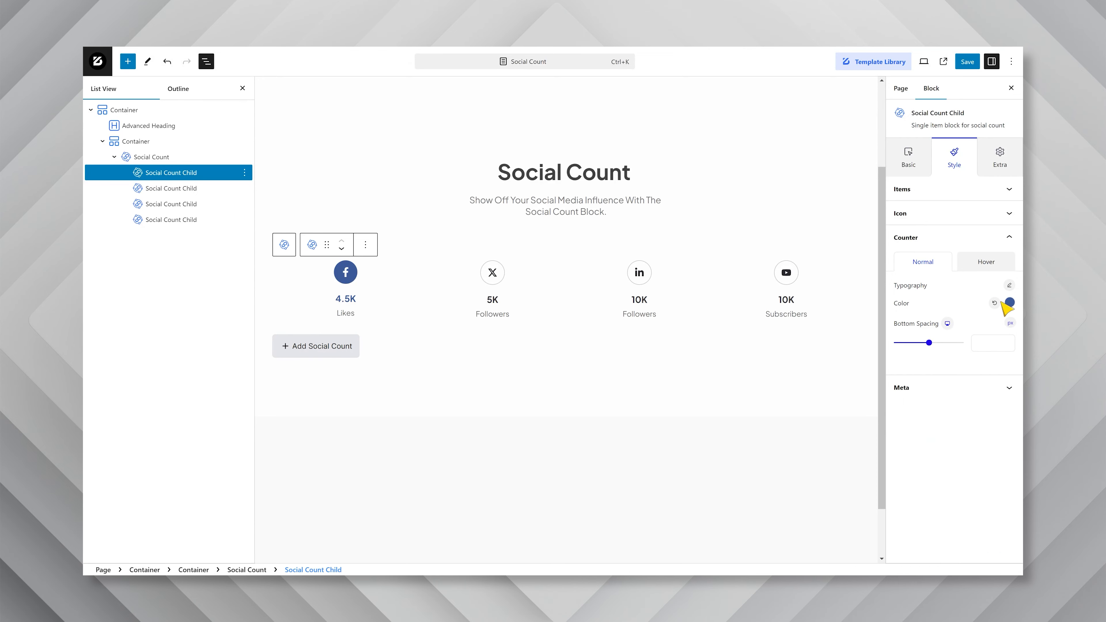
Set the Facebook item's normal-state meta color to #3B5998.
left_click(933, 388)
left_click(1009, 327)
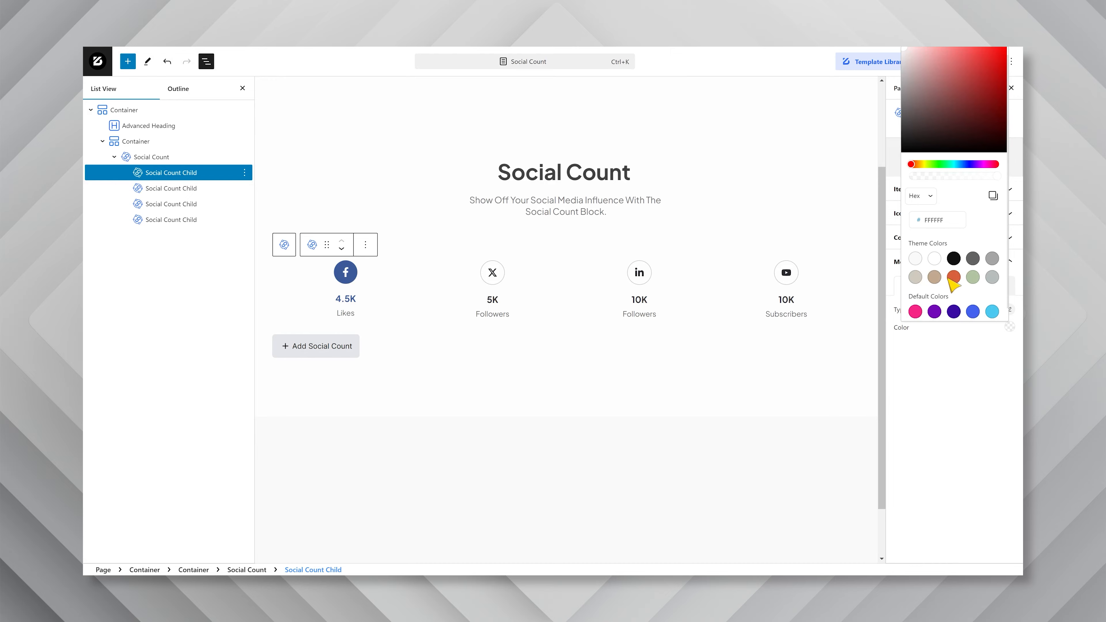
type("3B5998")
left_click(951, 395)
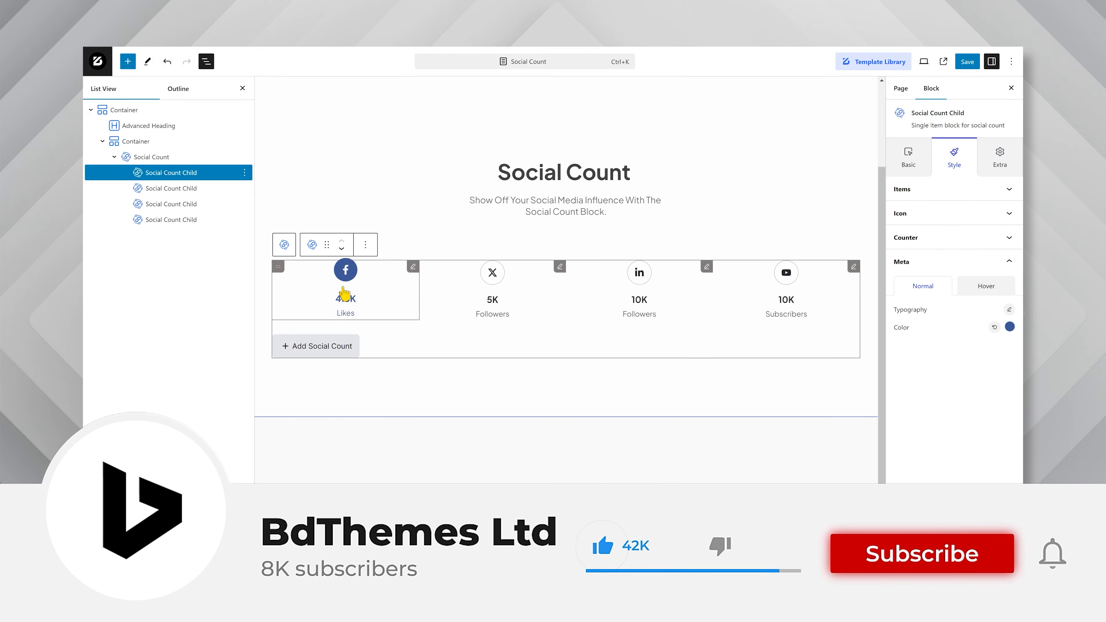
Select the X social item and set its normal-state icon color to white.
left_click(154, 187)
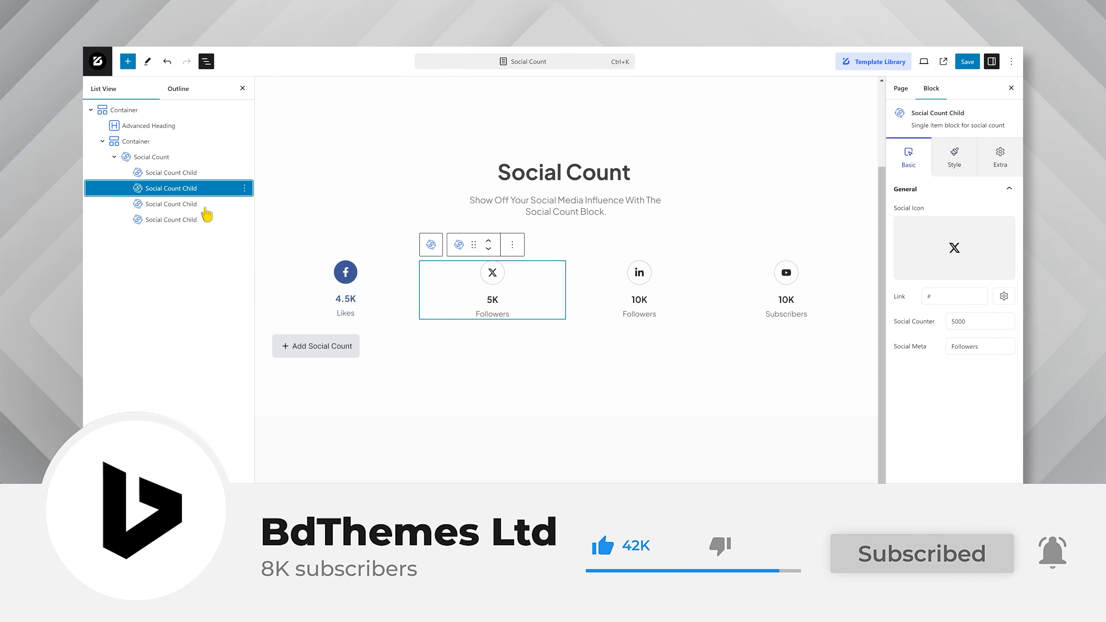
left_click(946, 158)
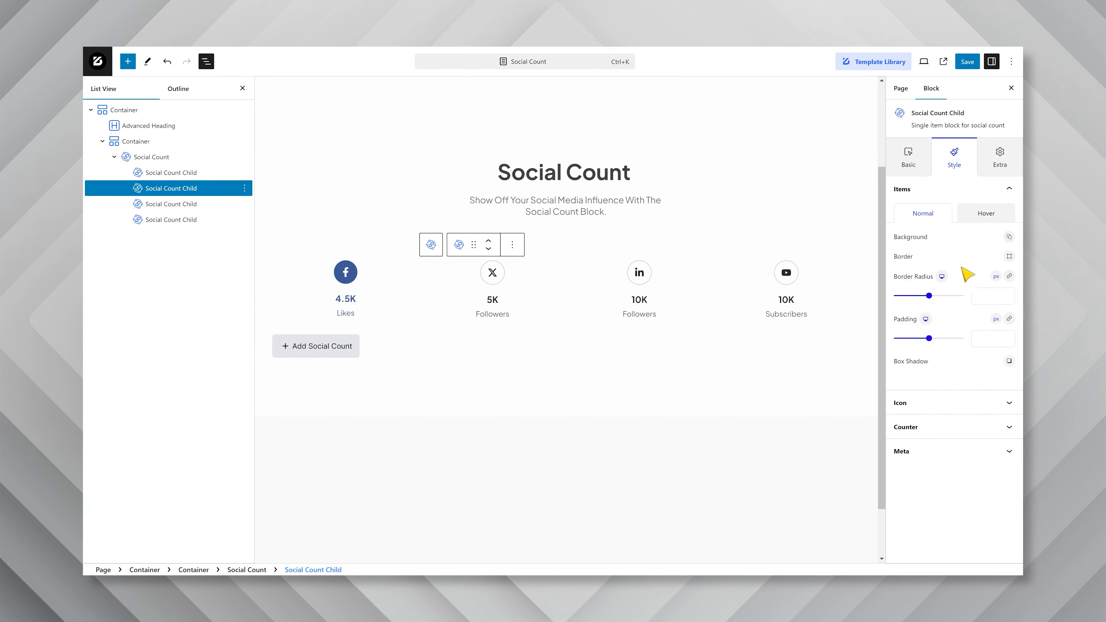
left_click(968, 405)
left_click(1008, 261)
left_click_drag(938, 294, 898, 262)
left_click(974, 260)
Give the X item's icon a #303030 classic background color and set its border to None.
left_click(1009, 282)
left_click(1002, 346)
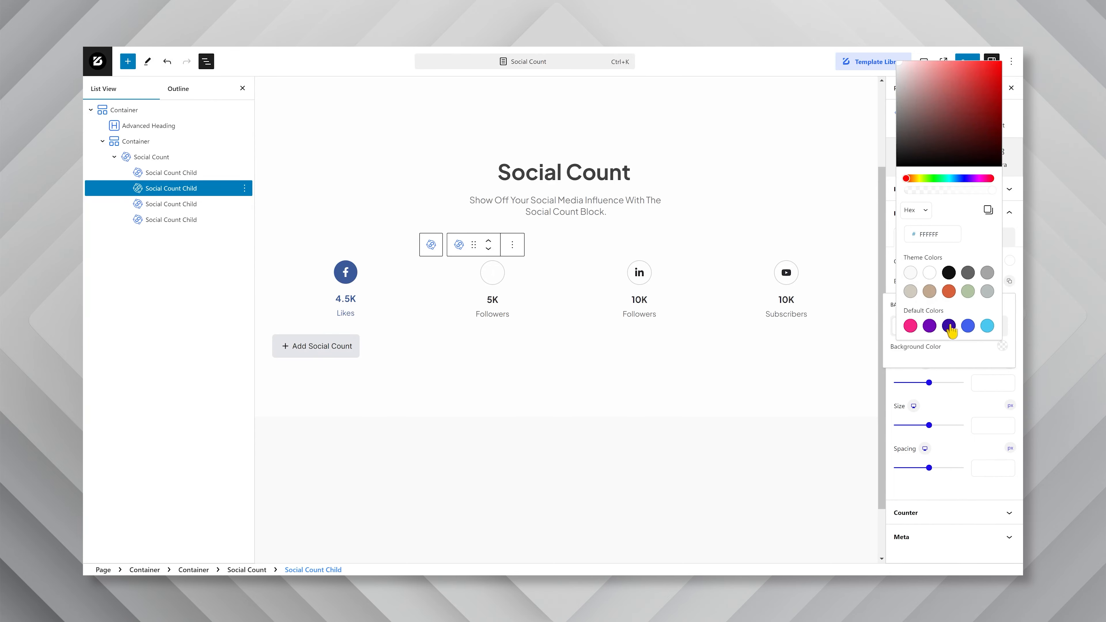
double_click(930, 234)
type("303030")
left_click(971, 387)
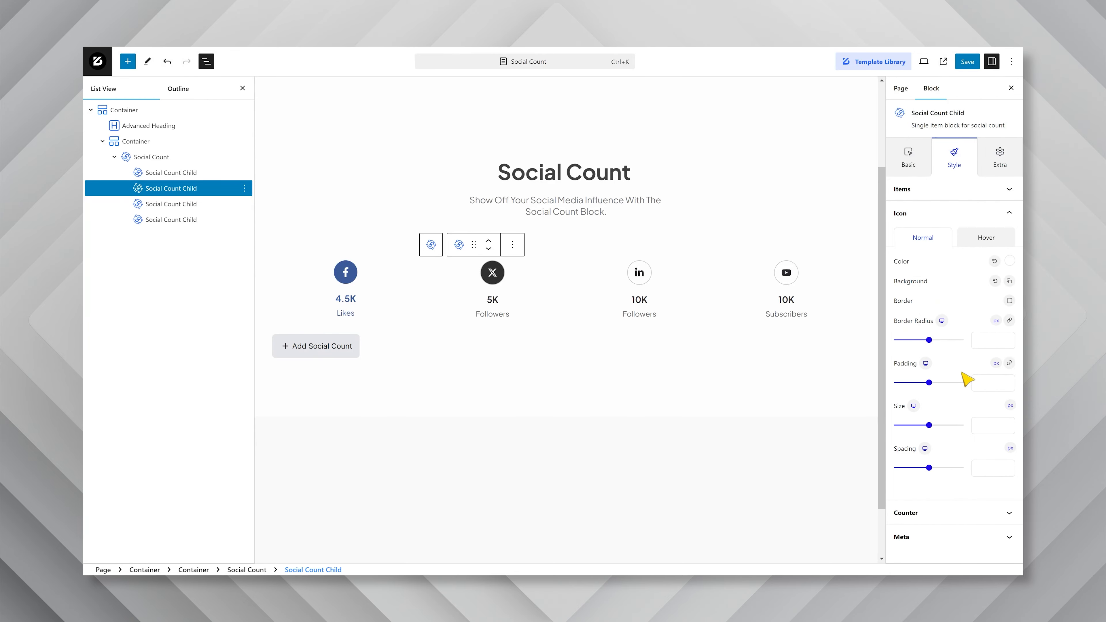
left_click(1008, 301)
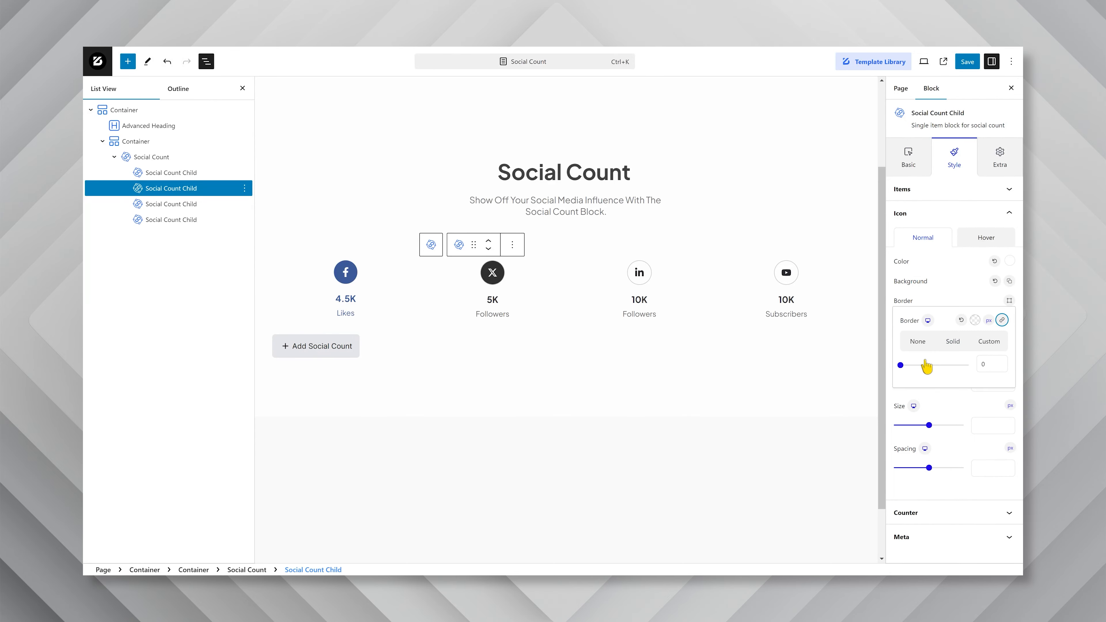
left_click(918, 345)
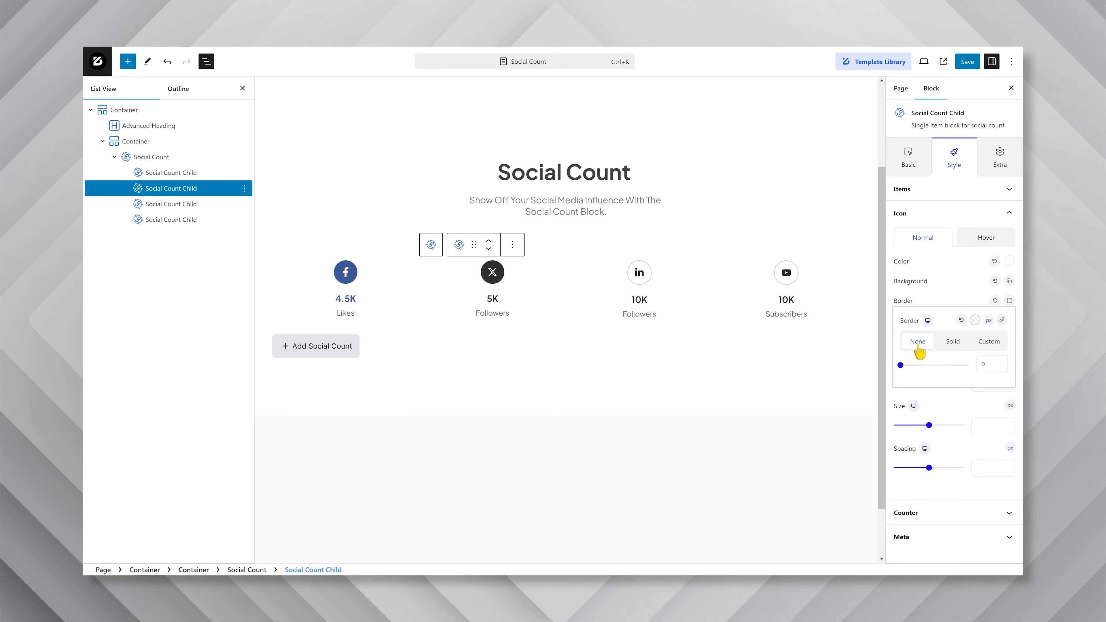
left_click(965, 407)
Set the X item's normal-state counter color to #303030.
left_click(968, 512)
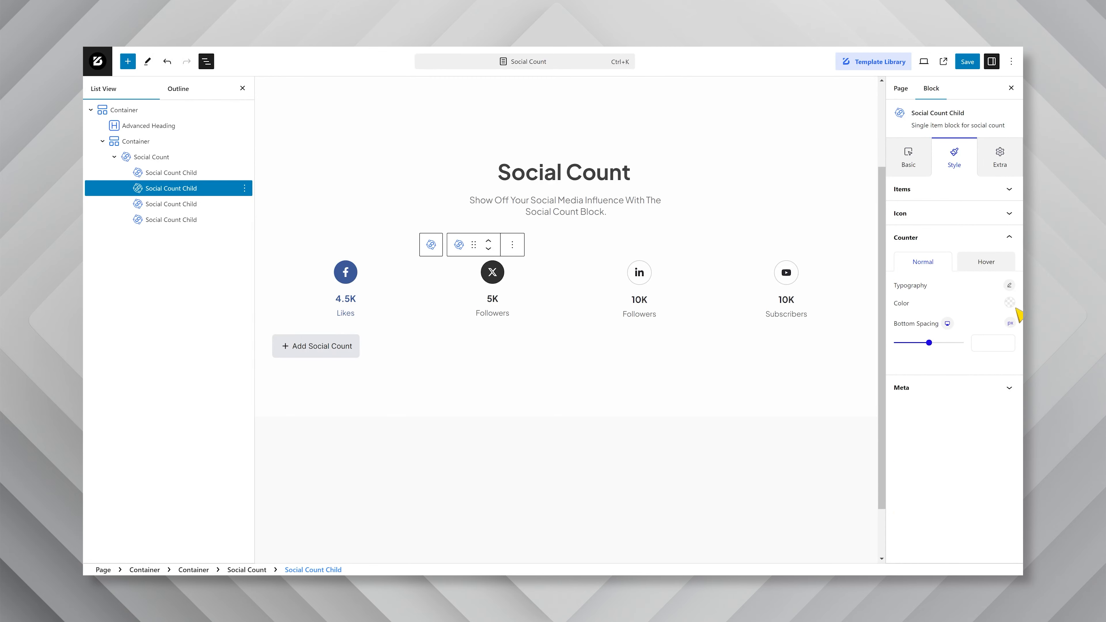
left_click(1010, 303)
type("303030")
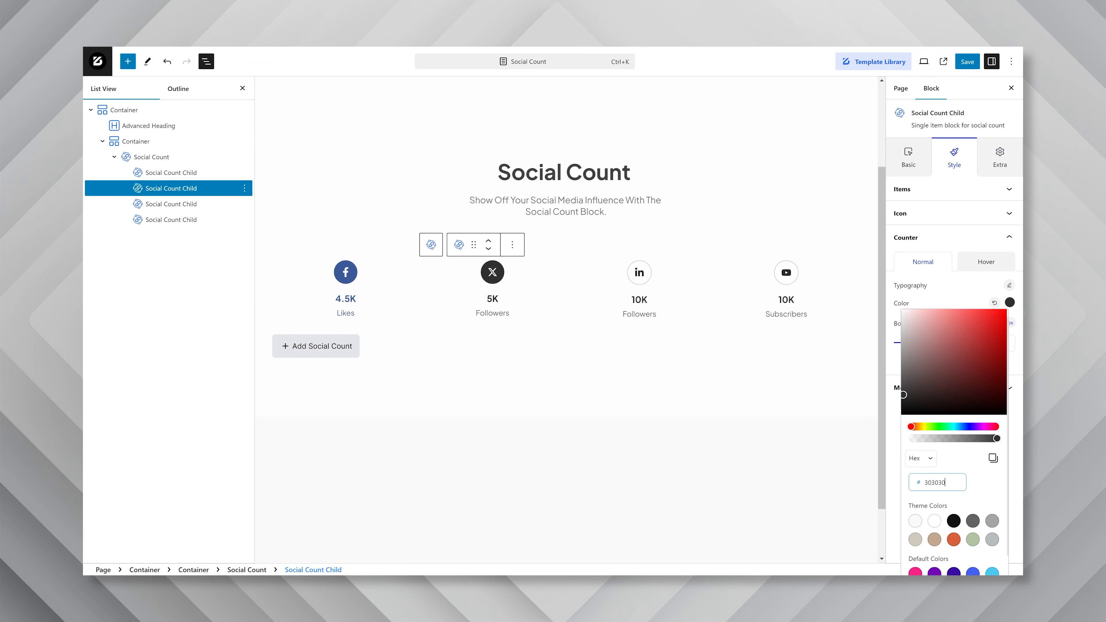
key("Escape")
Set the X item's normal-state meta color to dark grey #3A3A3A.
left_click(950, 390)
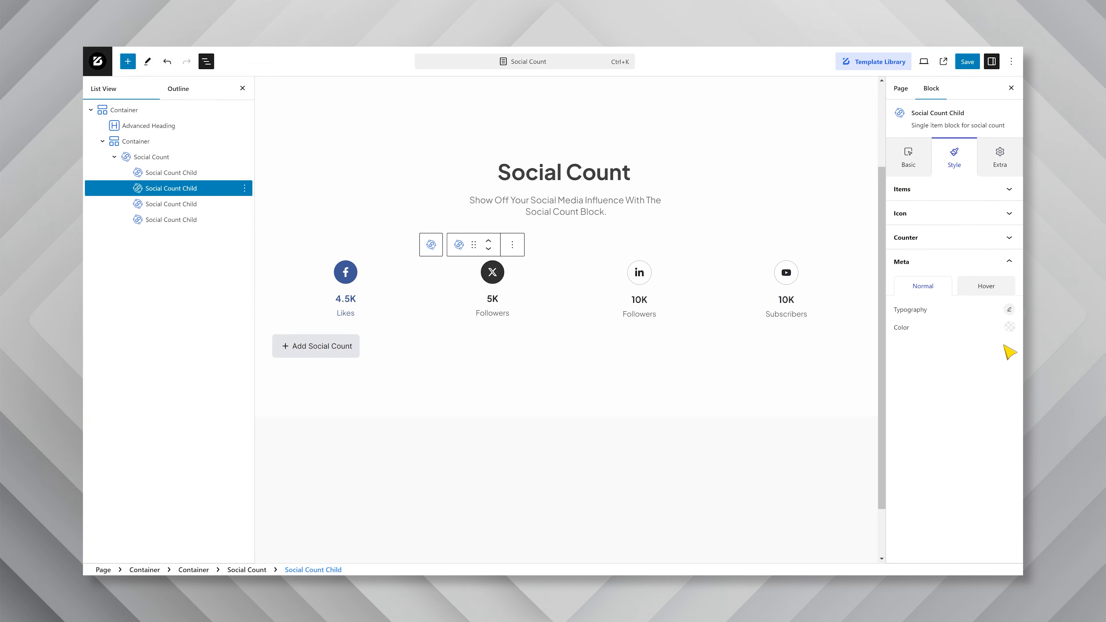
left_click(1010, 327)
double_click(934, 220)
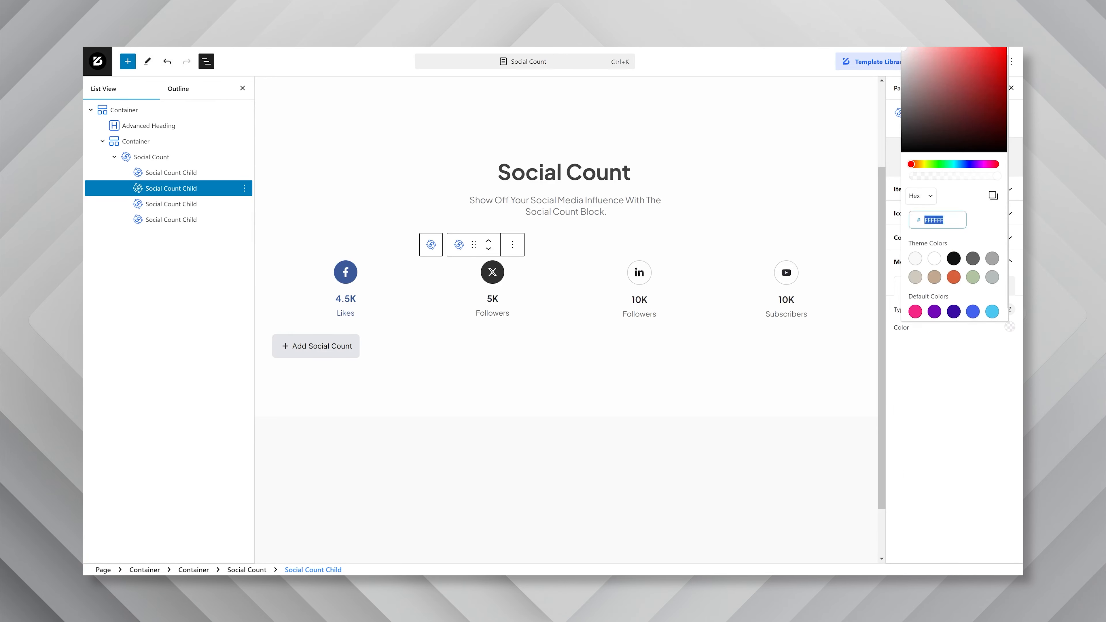
type("303030")
left_click(903, 131)
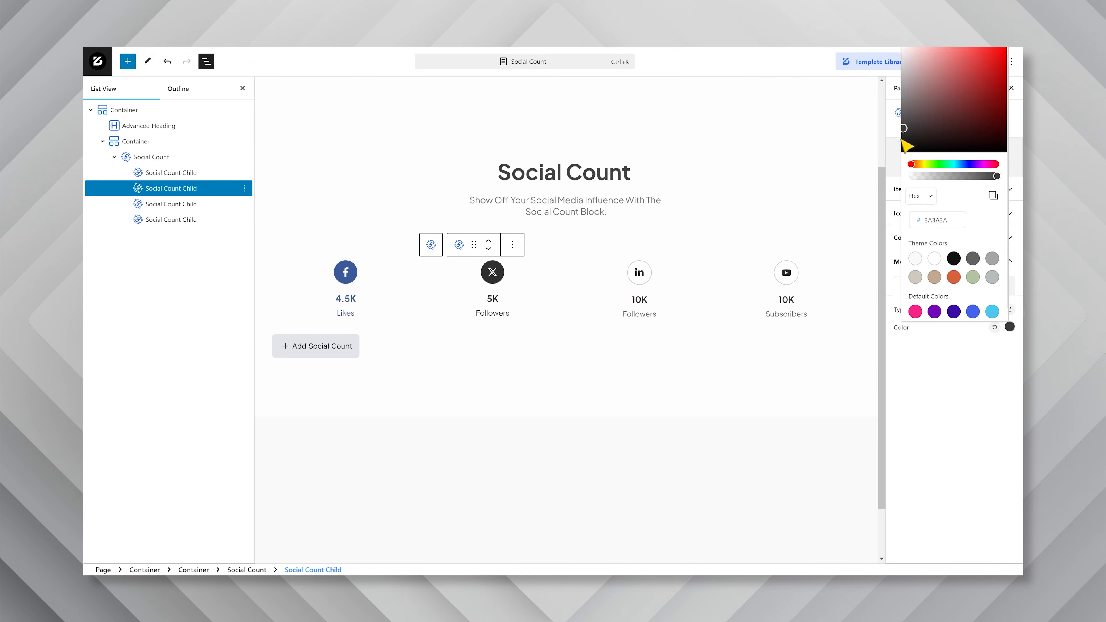
left_click(955, 389)
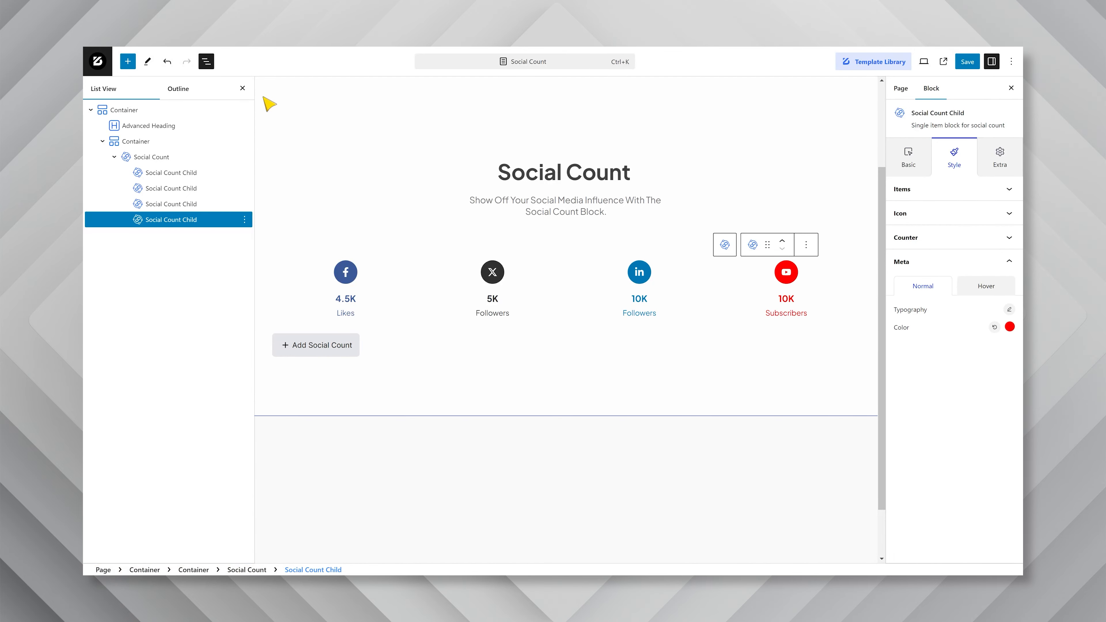
Close the block list and the block settings, and save the page.
left_click(243, 88)
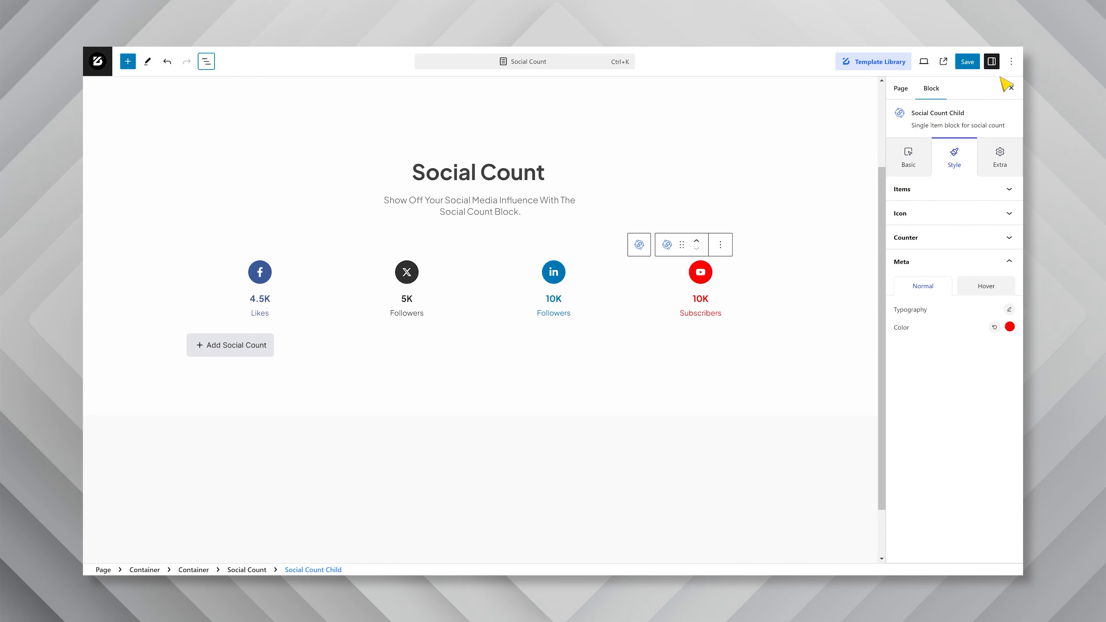
left_click(1009, 87)
left_click(969, 63)
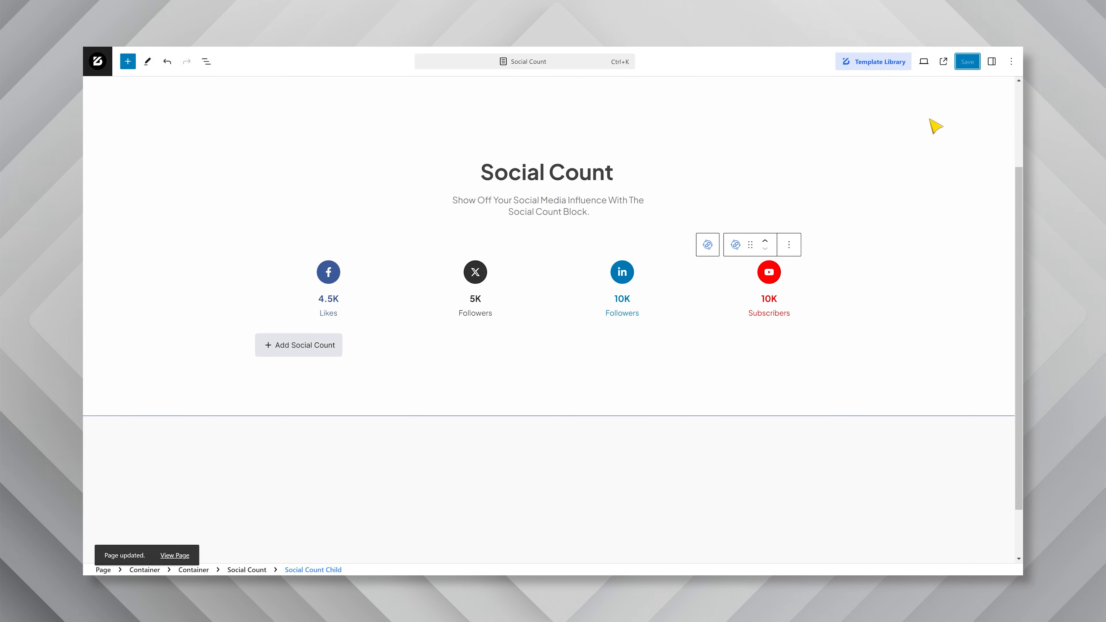